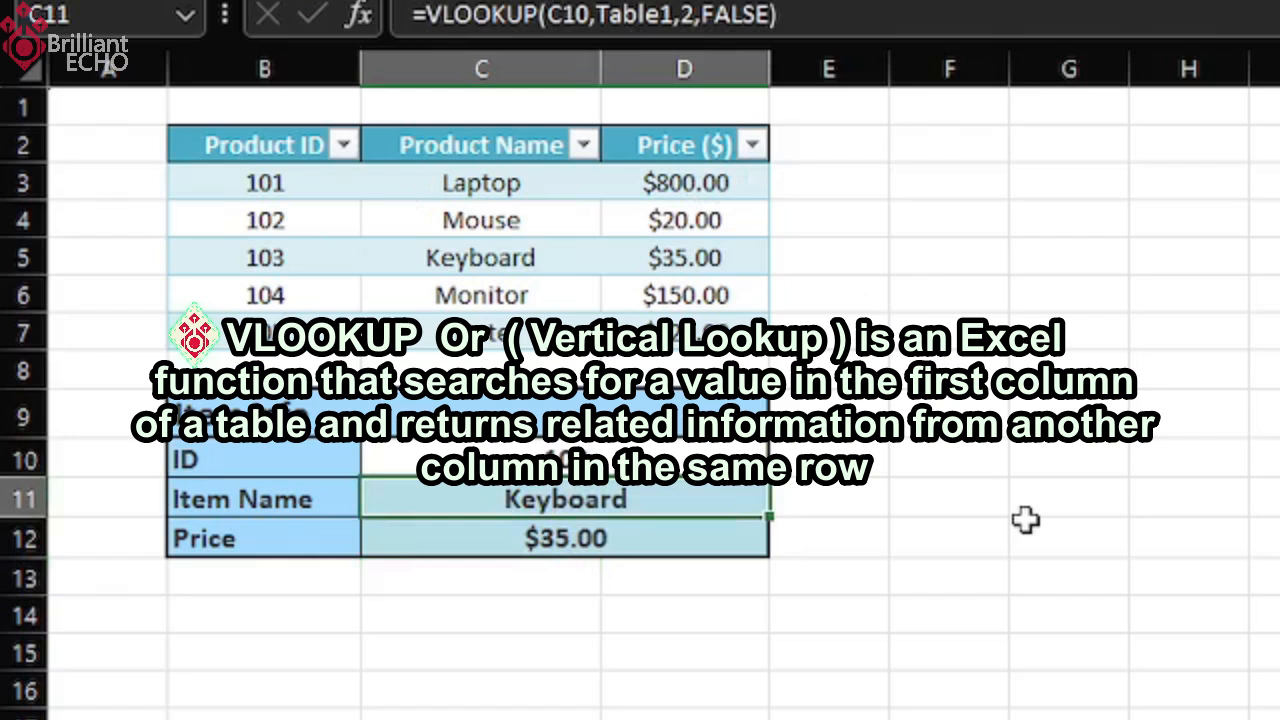
key("Up")
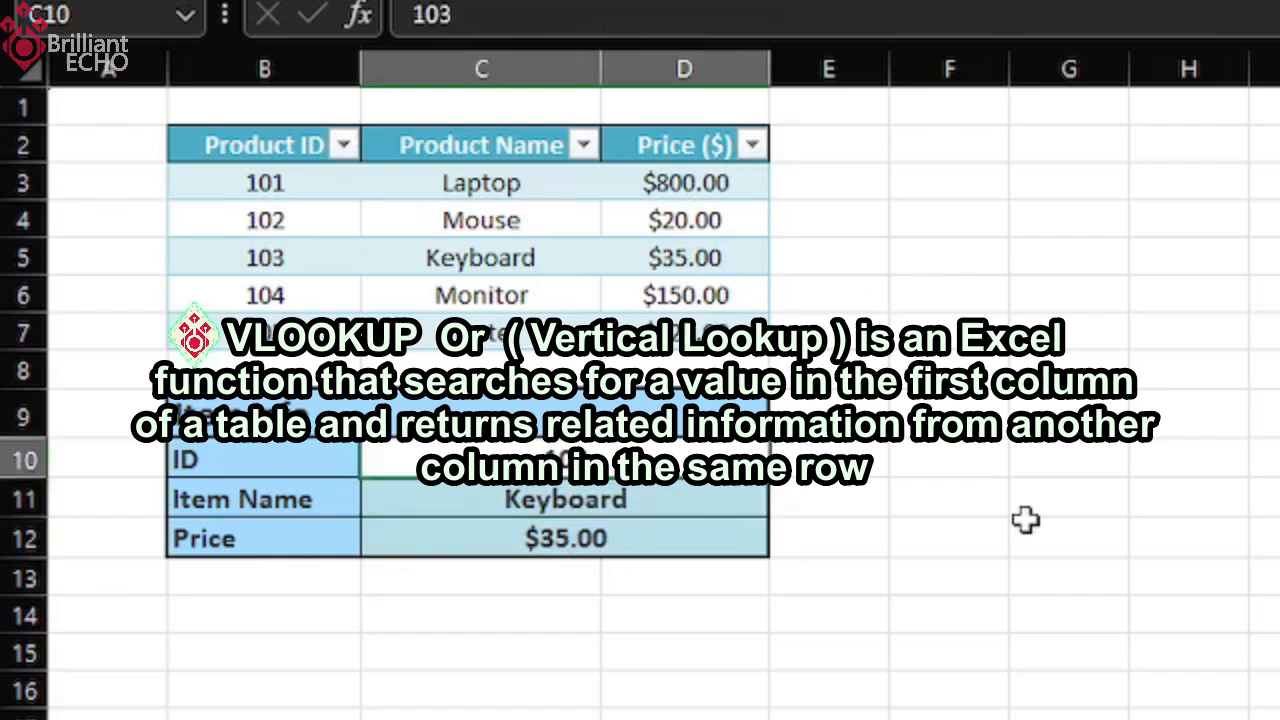
type("12")
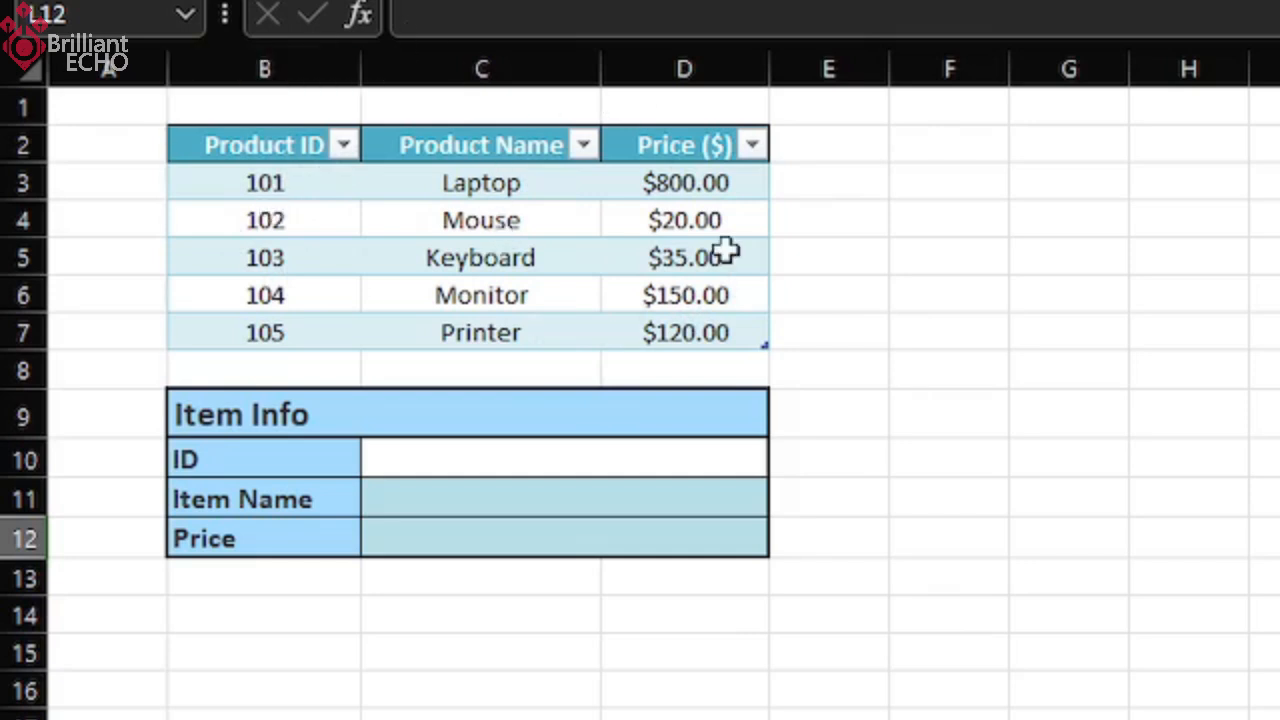
Begin a VLOOKUP formula in the Item Name cell C11 with the ID cell C10 as the lookup value.
left_click(745, 530)
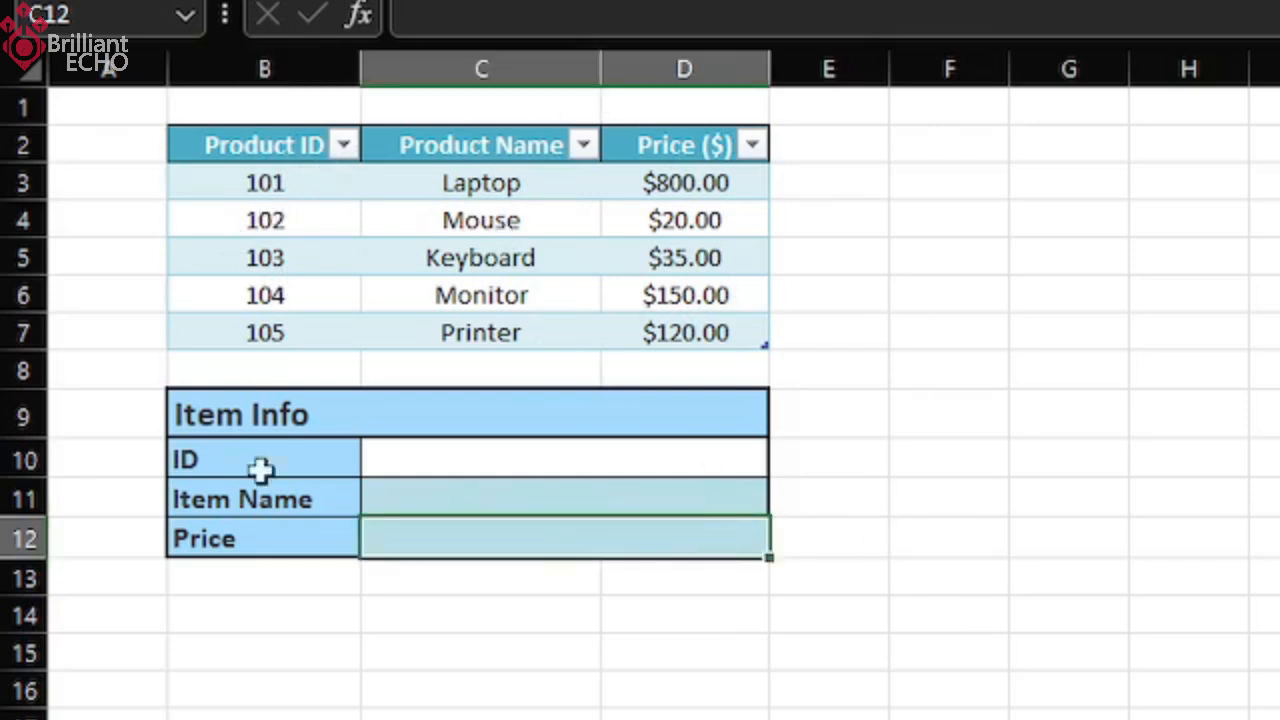
left_click(460, 490)
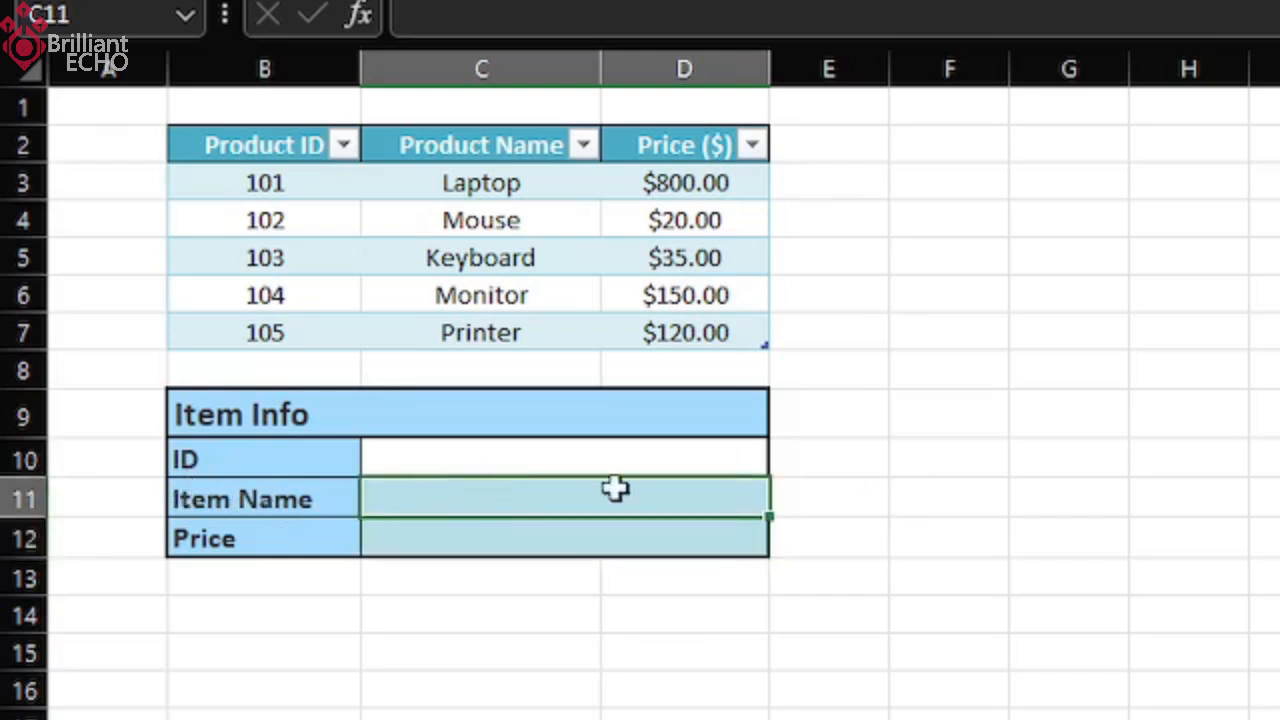
type("=")
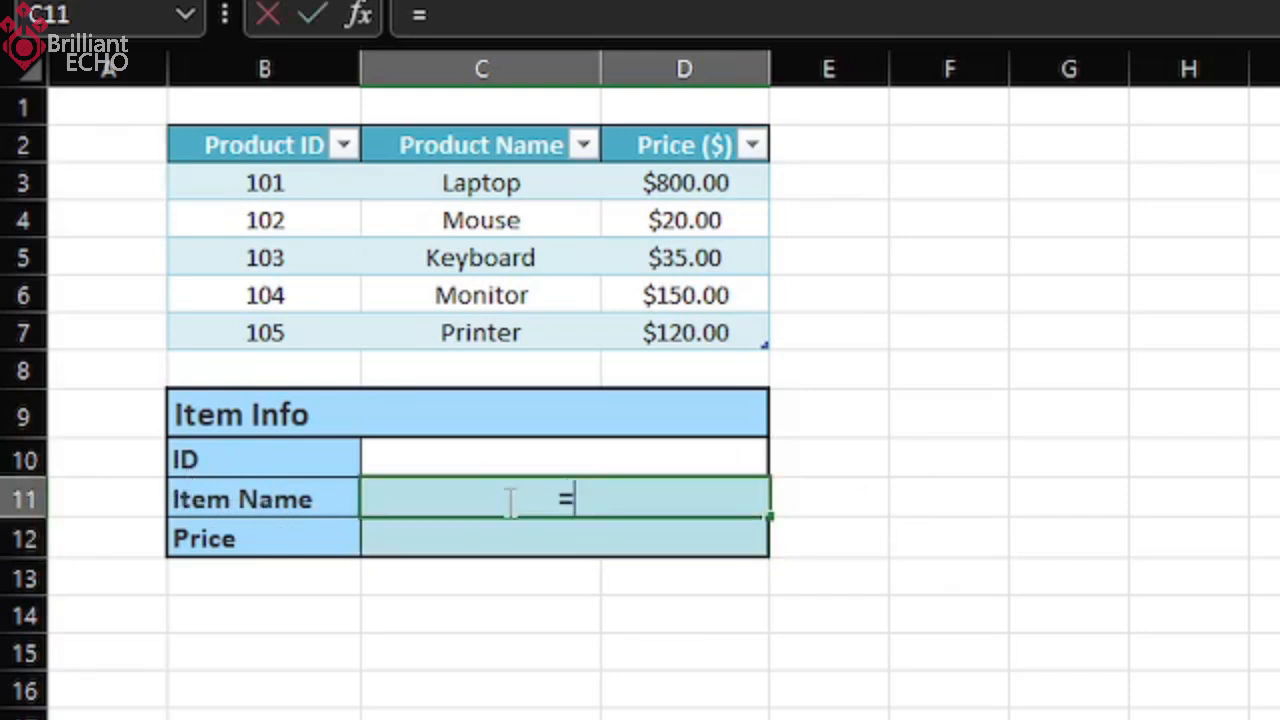
type("vlook")
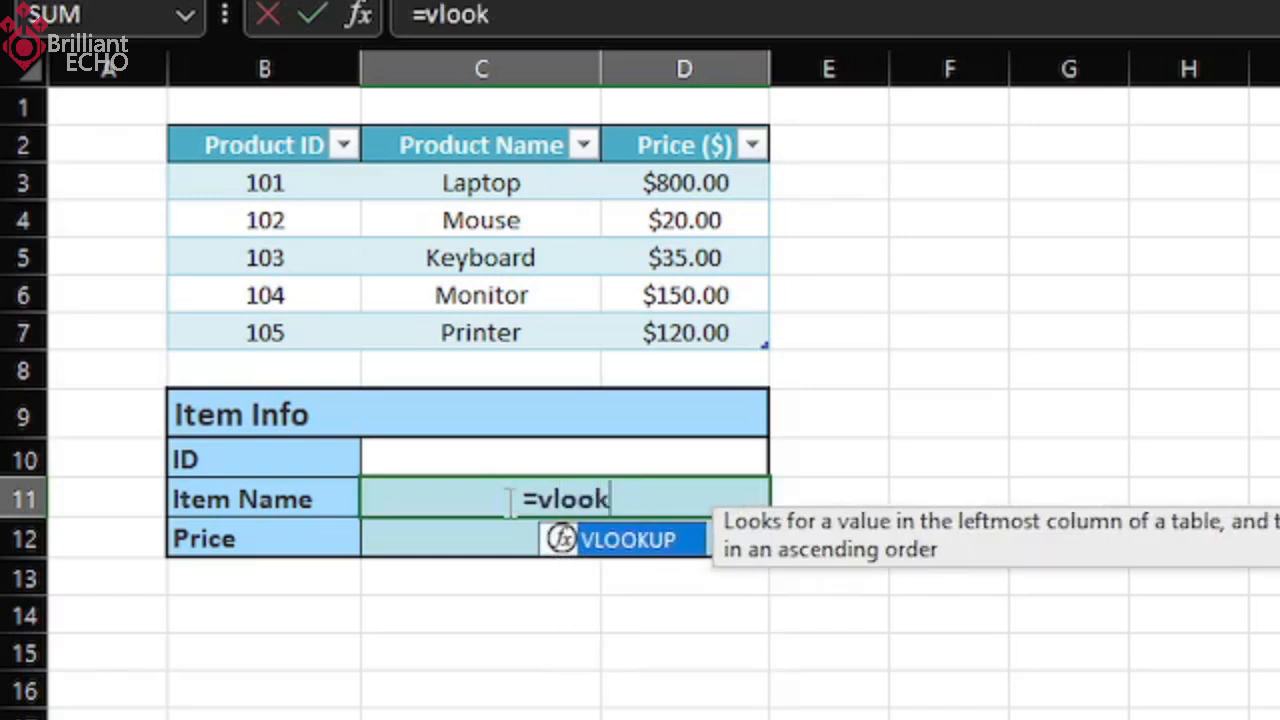
key("Tab")
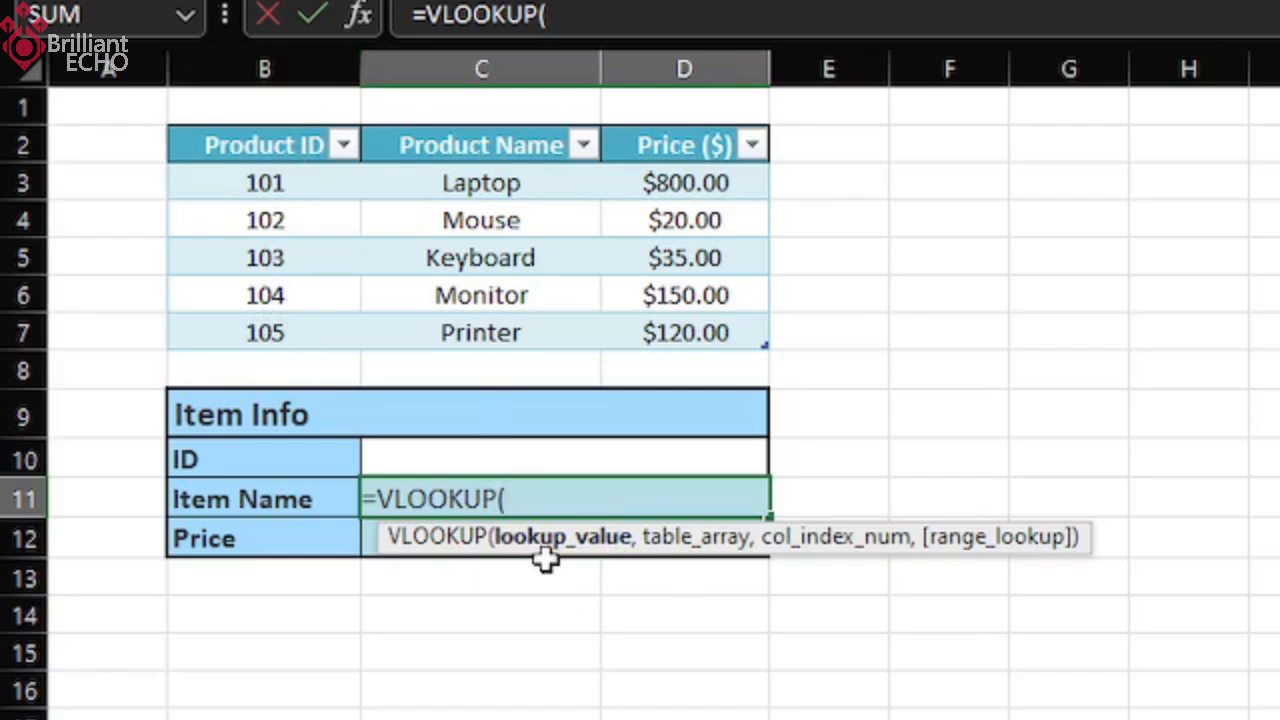
left_click(525, 458)
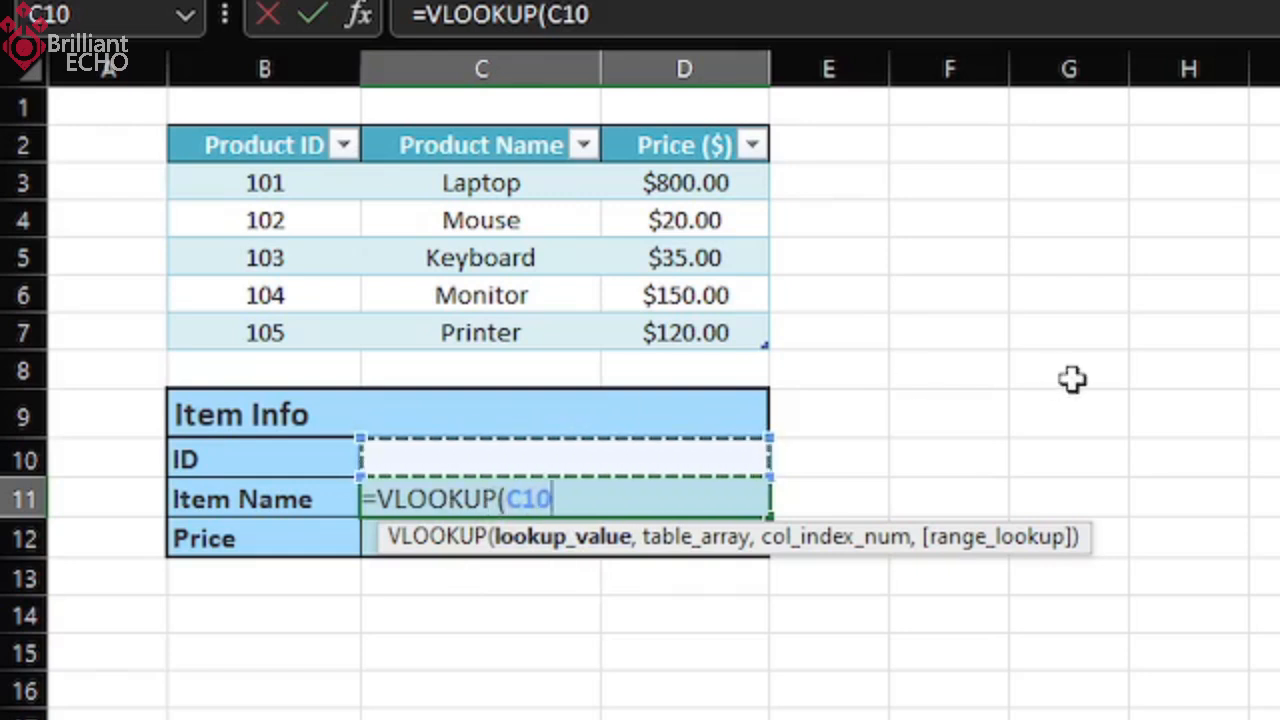
type(",")
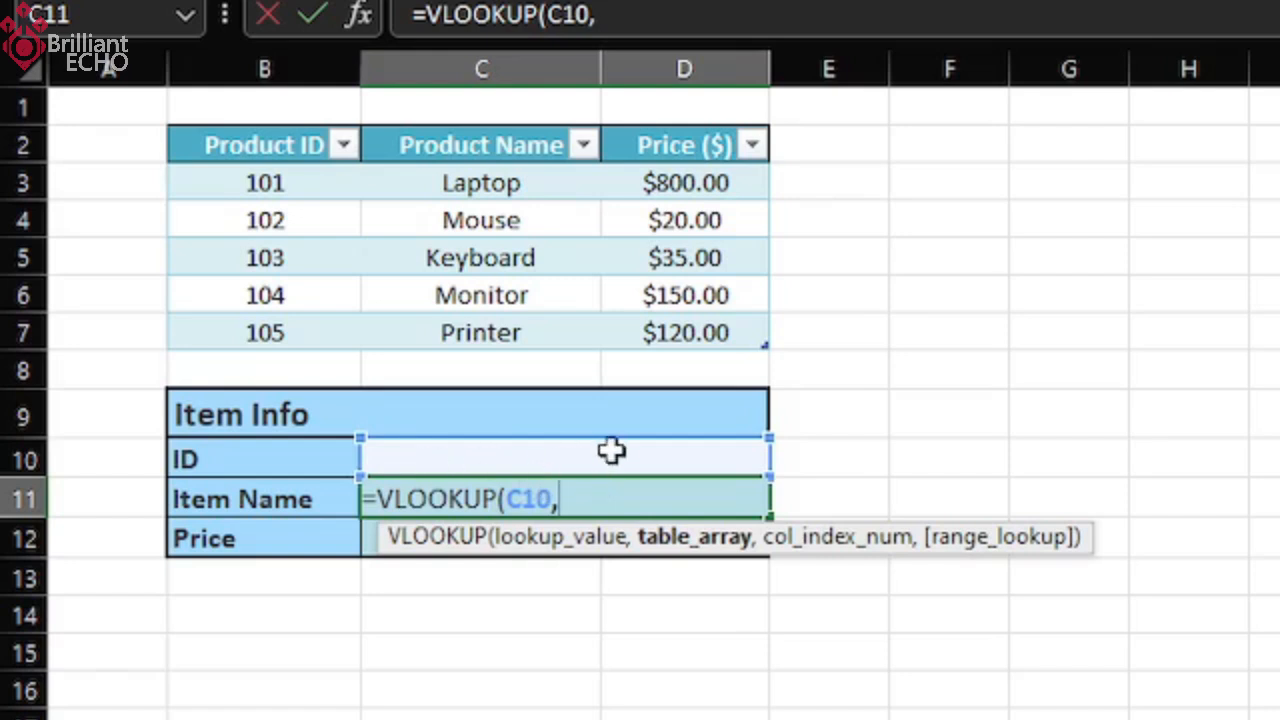
Complete the Item Name formula with Table1 as the table array, column index 2 and FALSE for an exact match.
left_click(258, 180)
left_click_drag(317, 222, 657, 355)
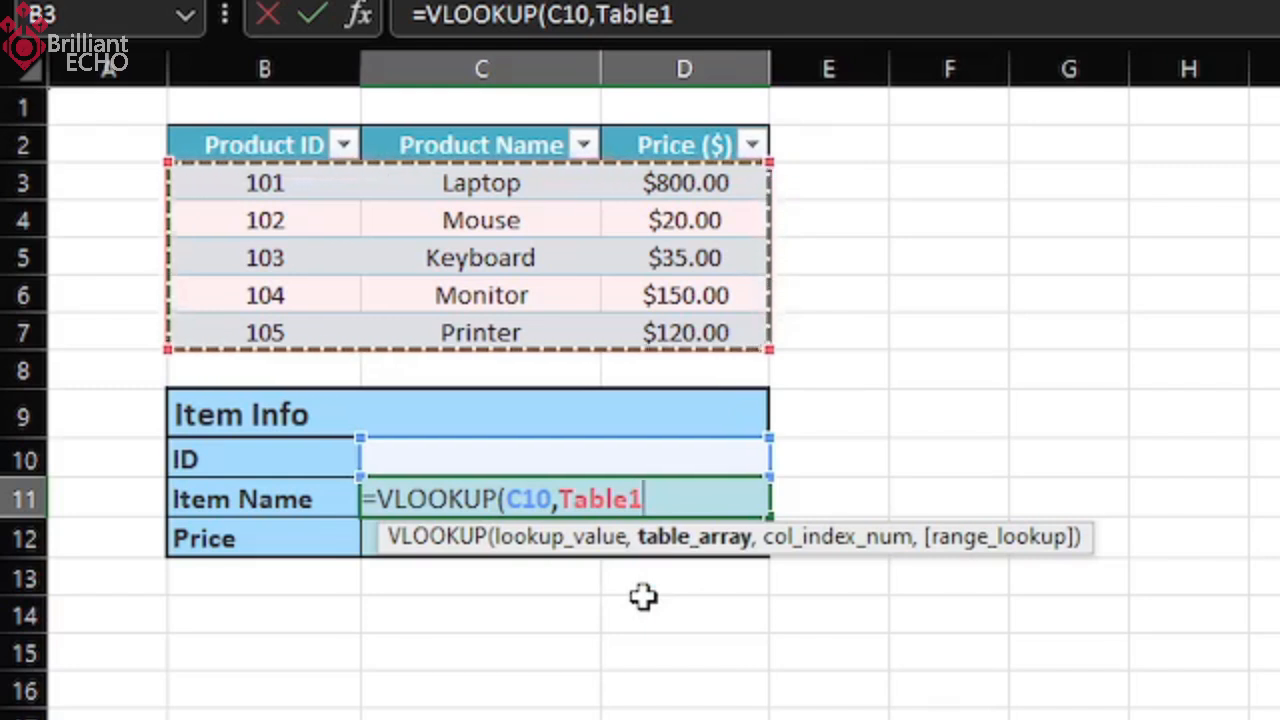
type(",2")
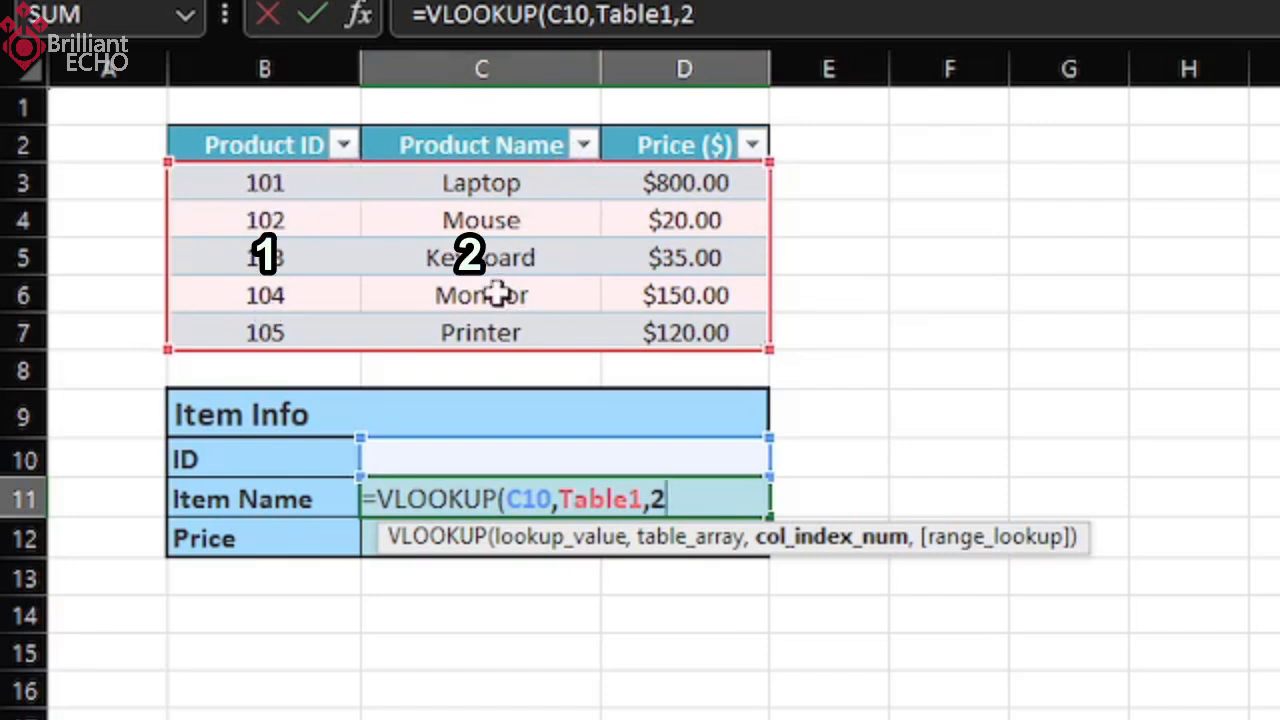
type(",")
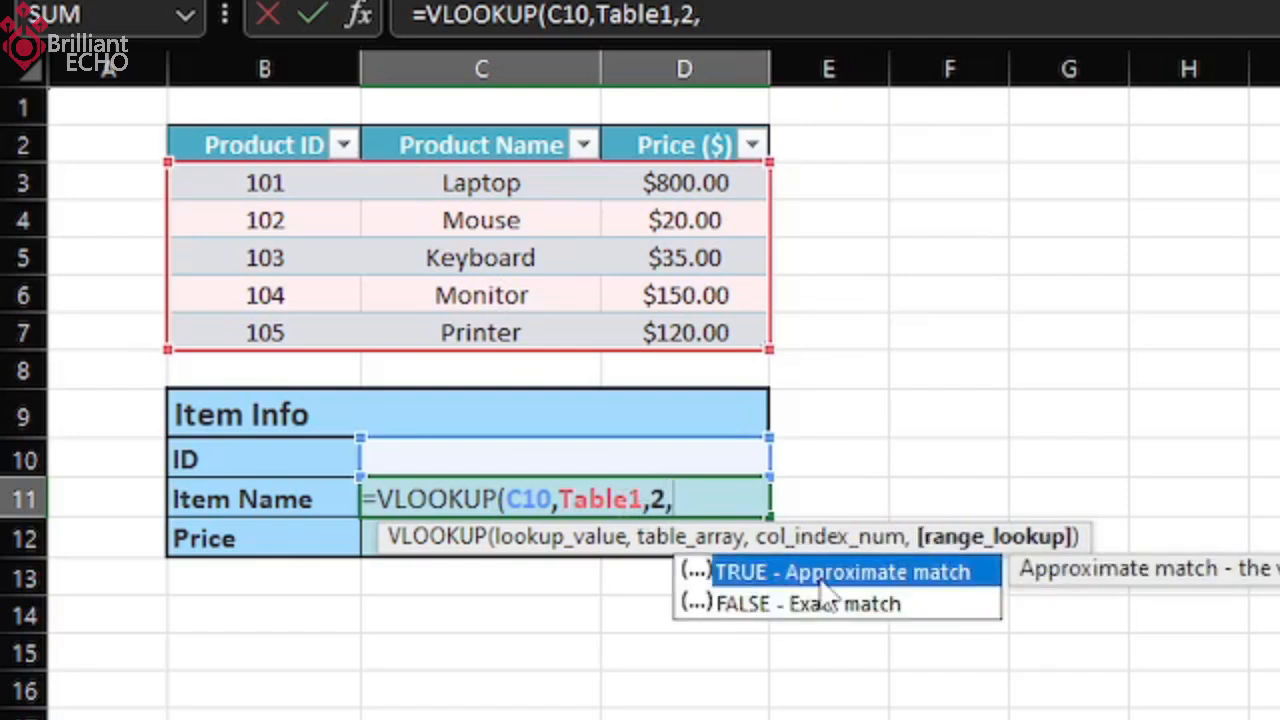
double_click(891, 613)
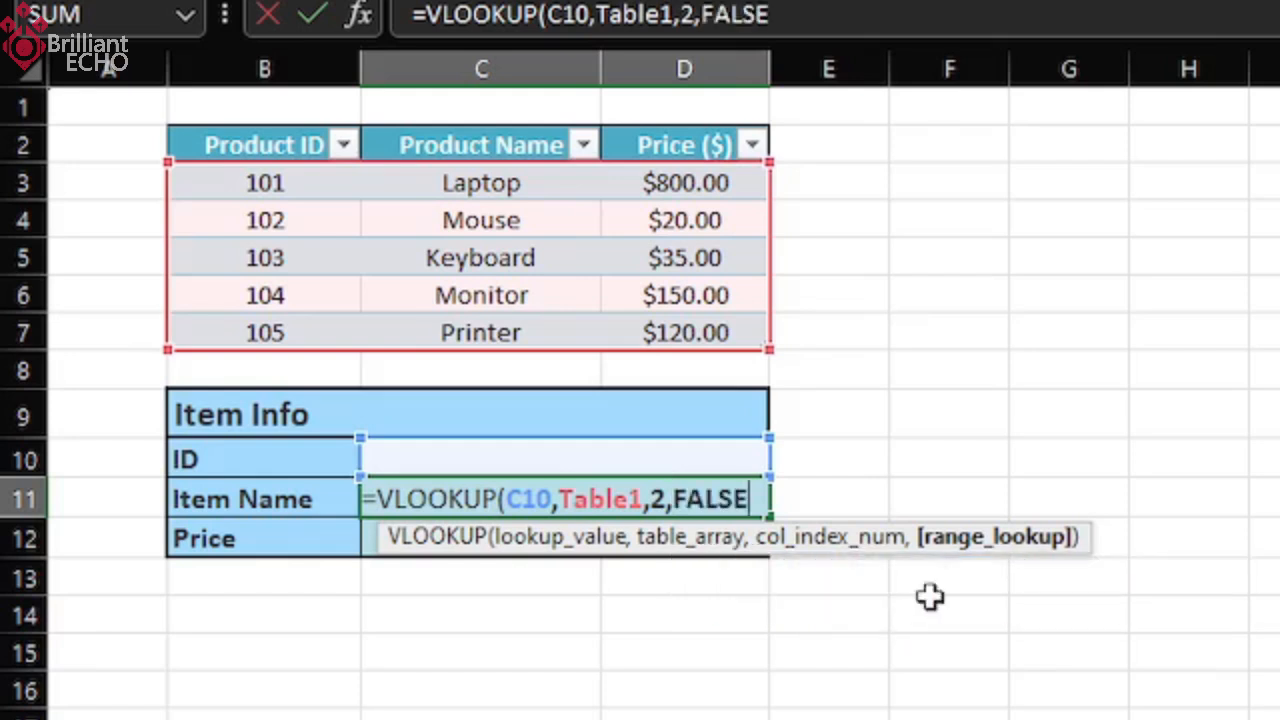
type(")")
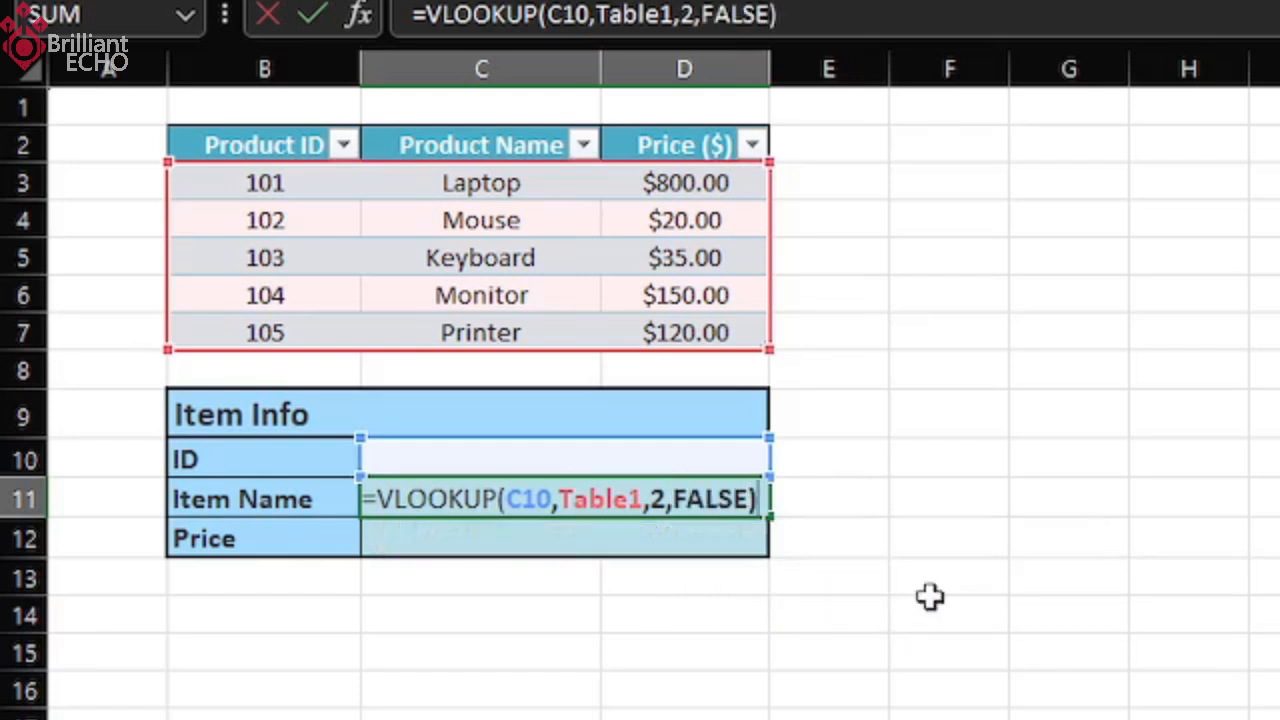
key("Return")
Enter product ID 101 in the ID cell C10 to test the Item Name lookup.
left_click(506, 505)
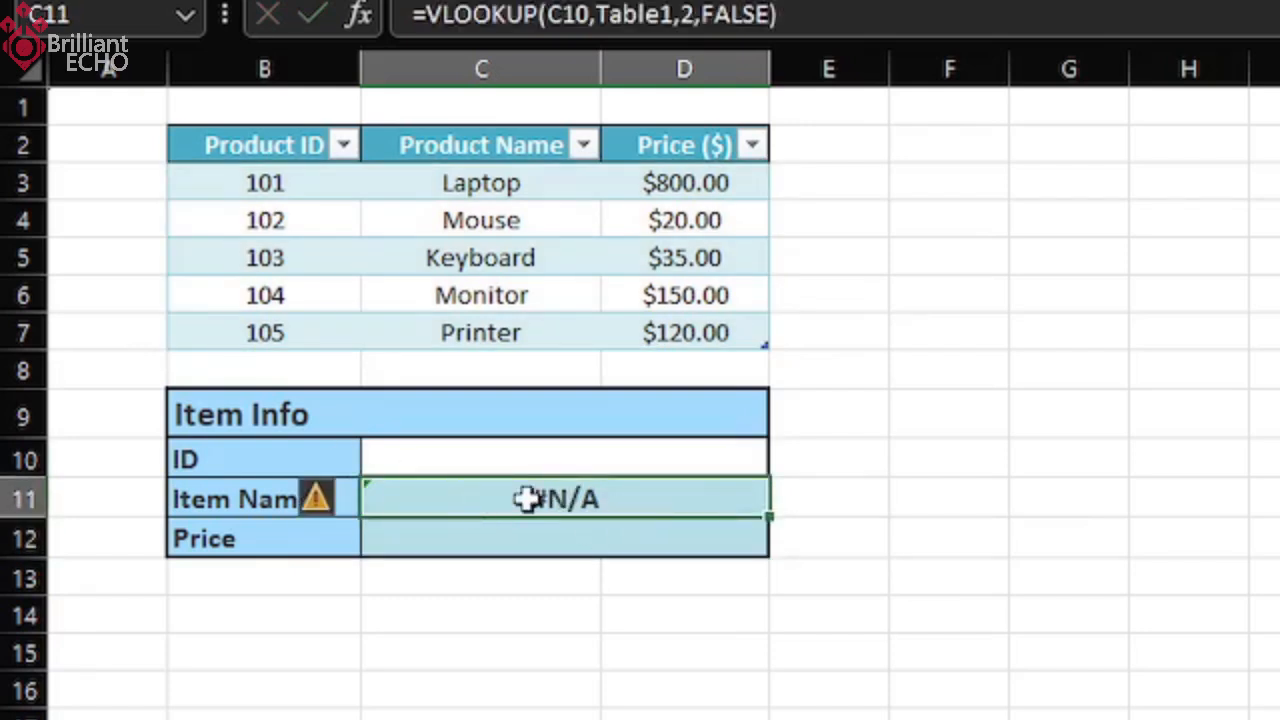
left_click(490, 460)
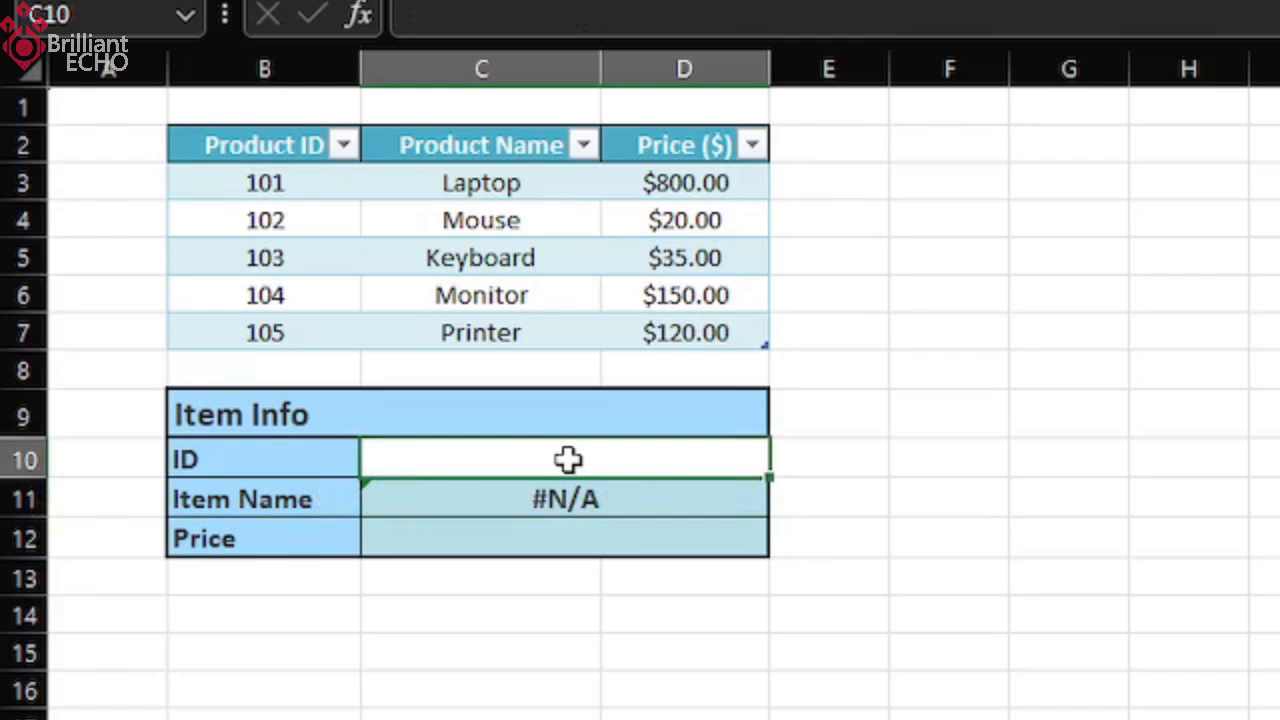
left_click(609, 507)
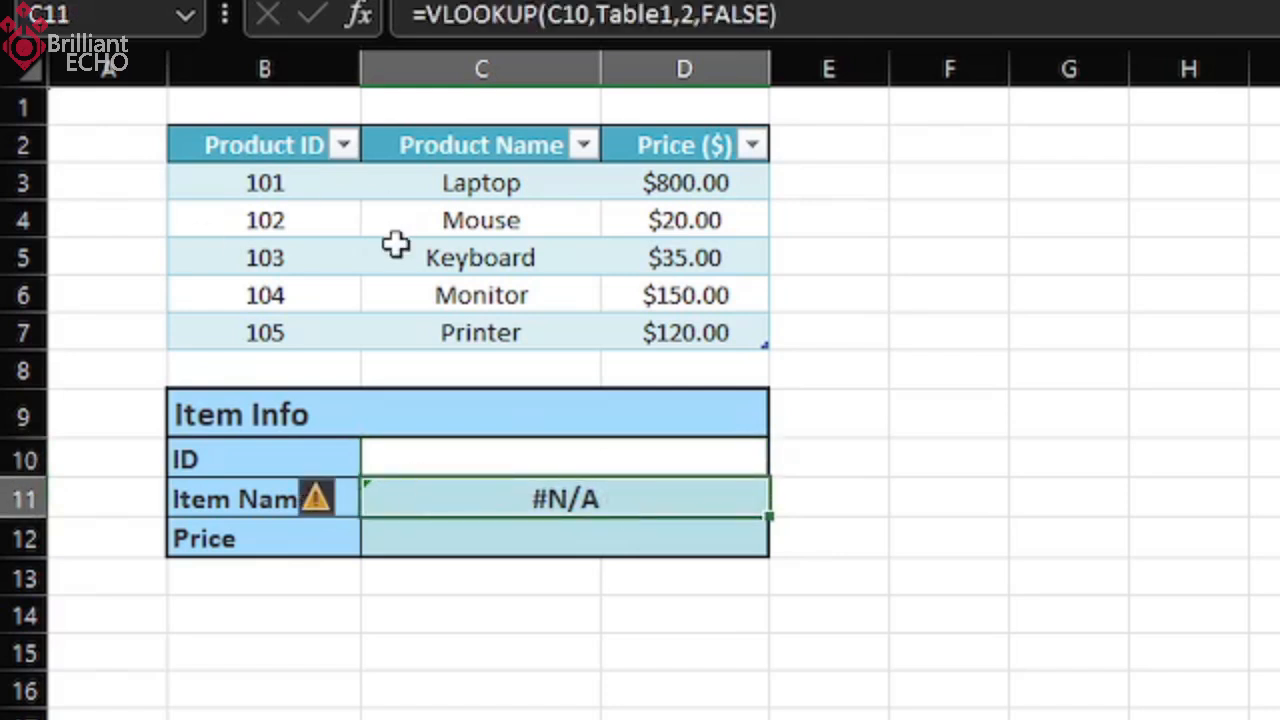
key("Up")
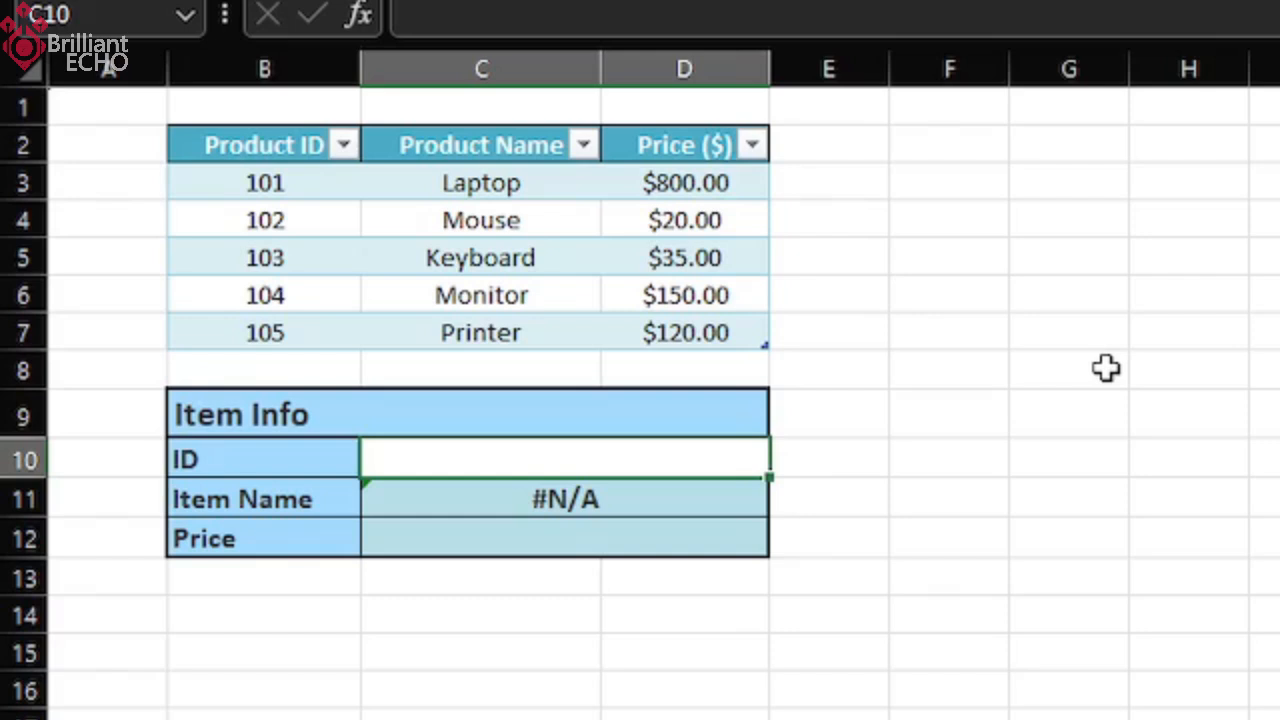
type("101")
key("Return")
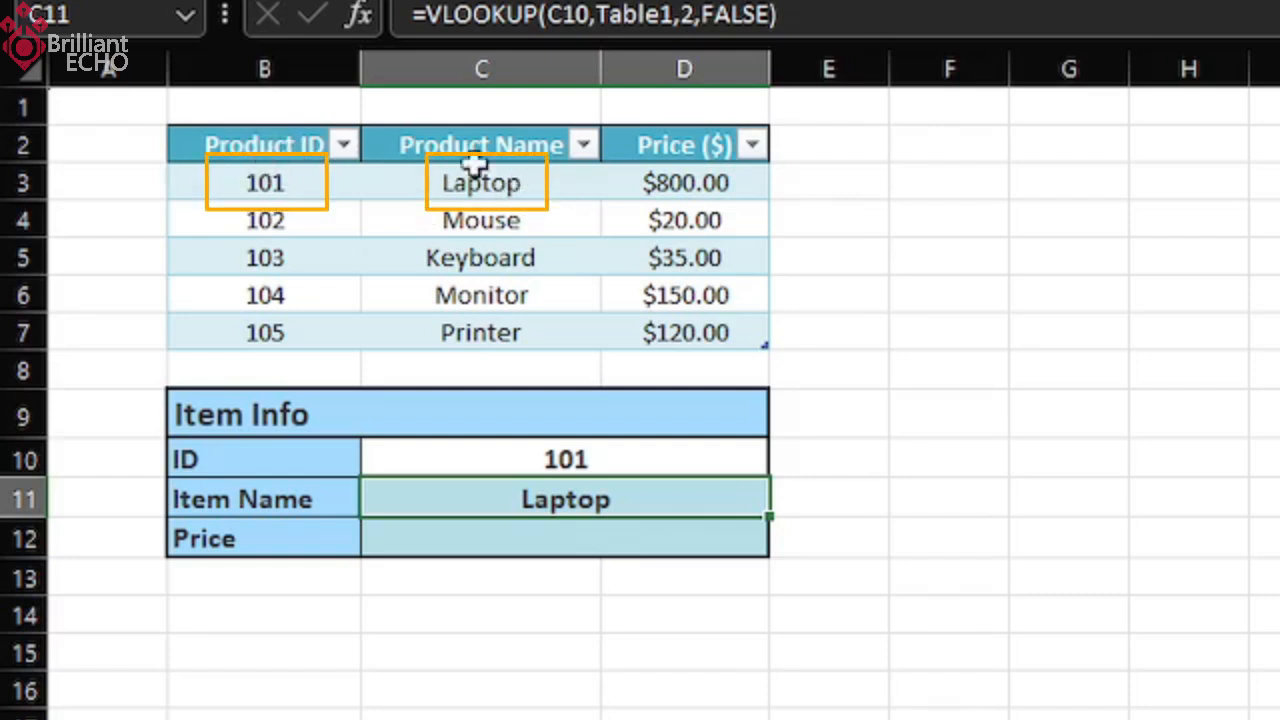
Begin a VLOOKUP formula in the Price cell C12 with the ID cell C10 as the lookup value.
left_click(629, 541)
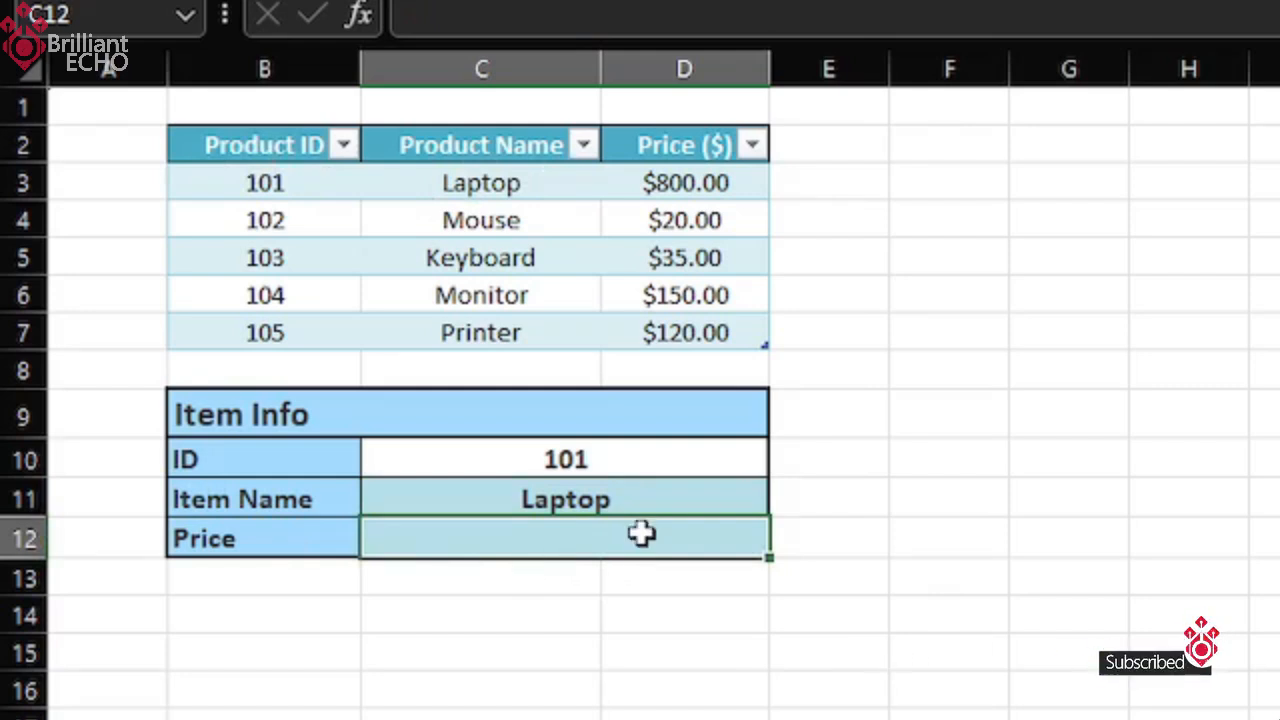
type("=vloo")
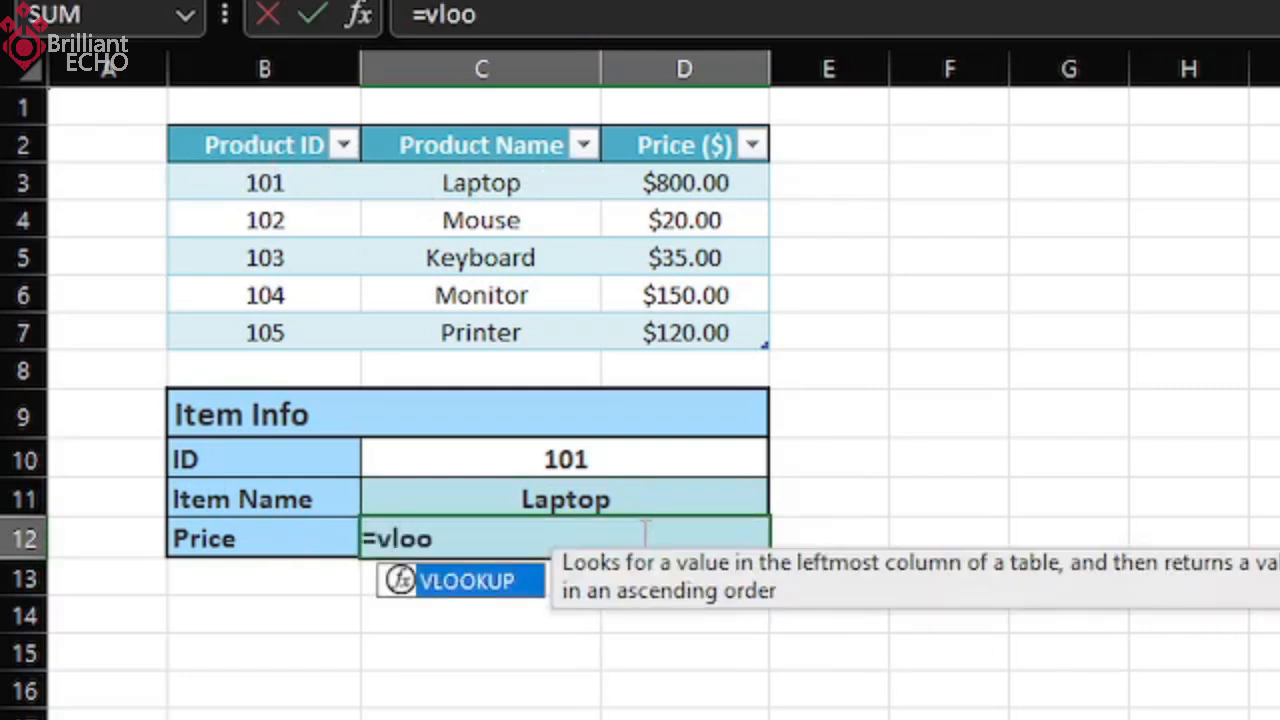
key("Tab")
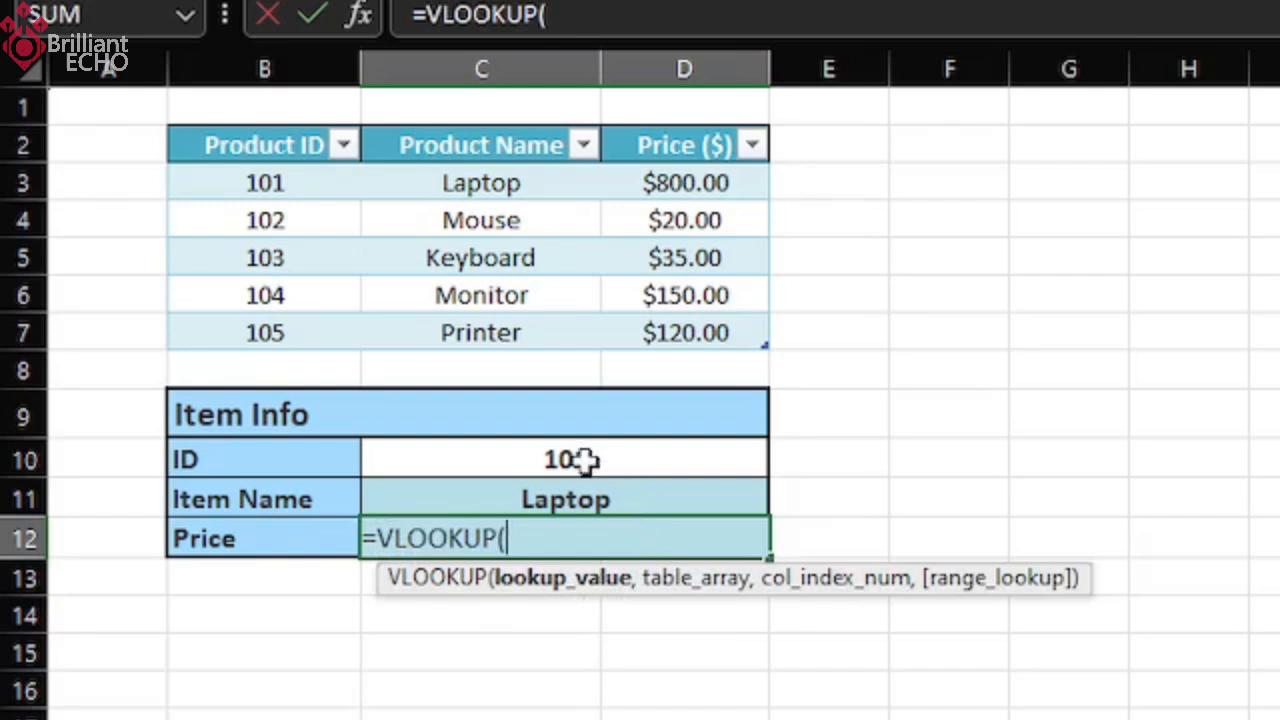
left_click(640, 459)
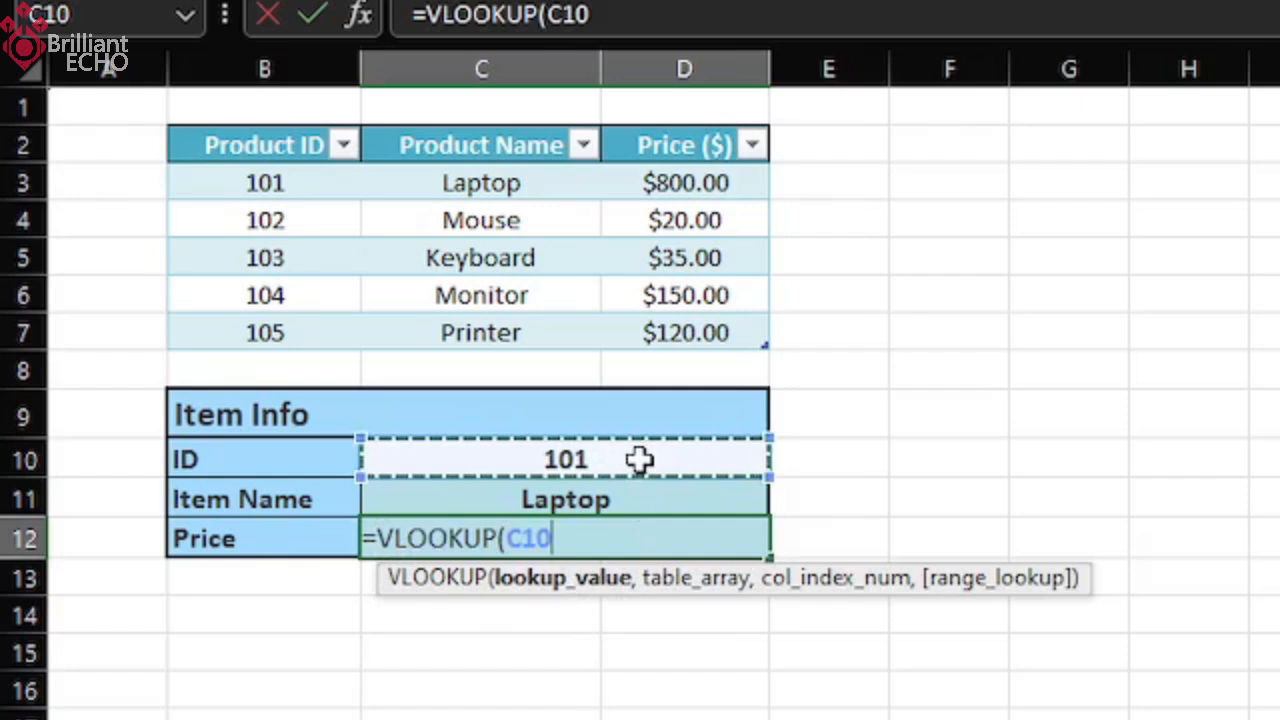
type(",")
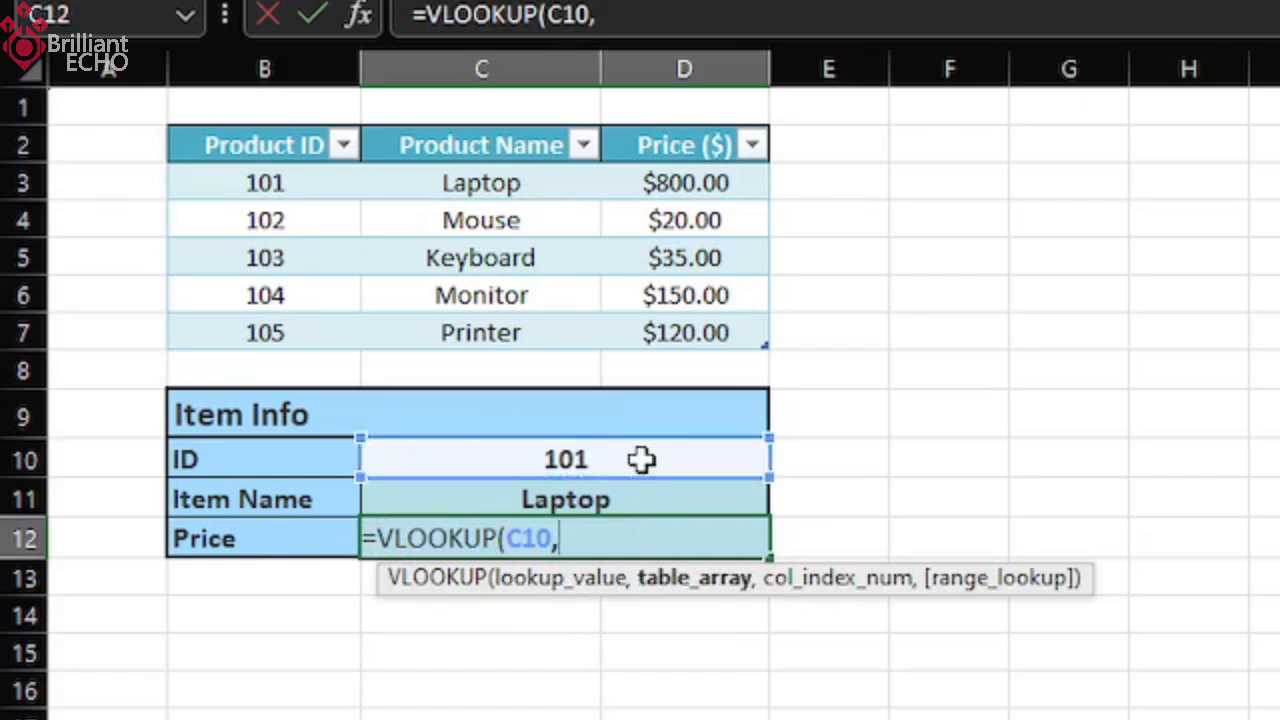
Complete the Price formula with Table1 as the table array, column index 3 and FALSE for an exact match.
left_click_drag(277, 183, 728, 322)
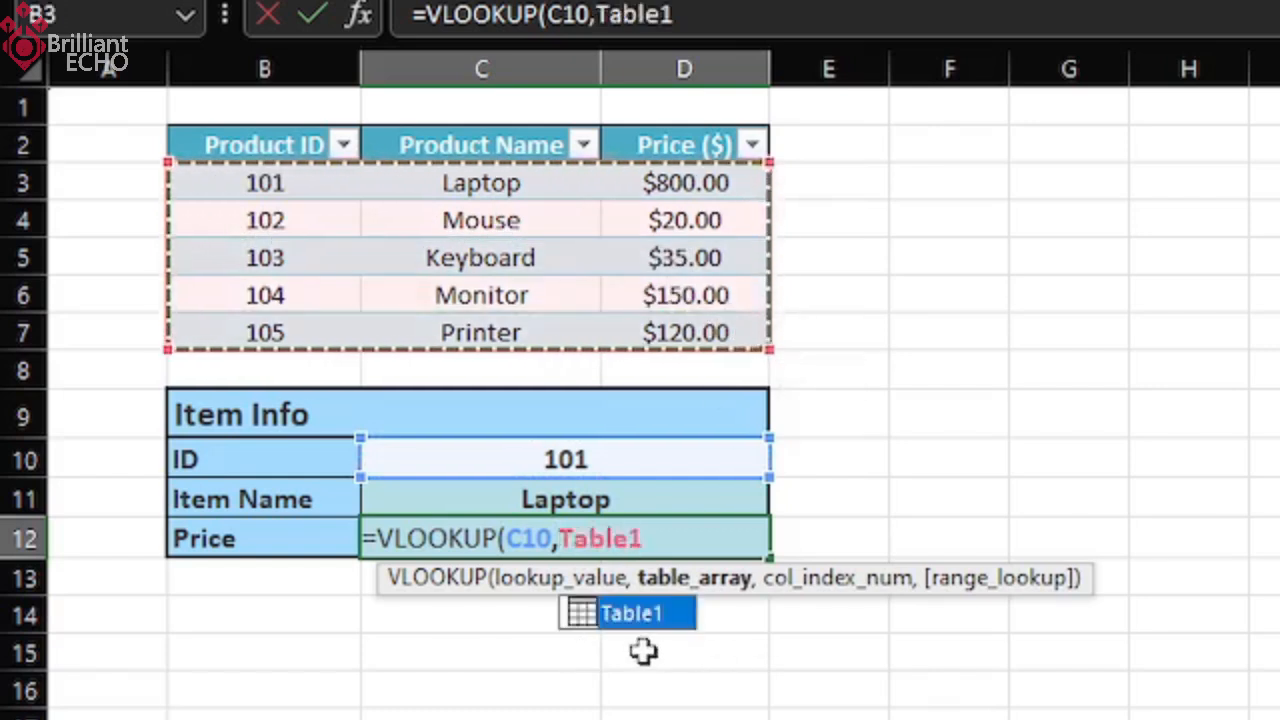
type(",")
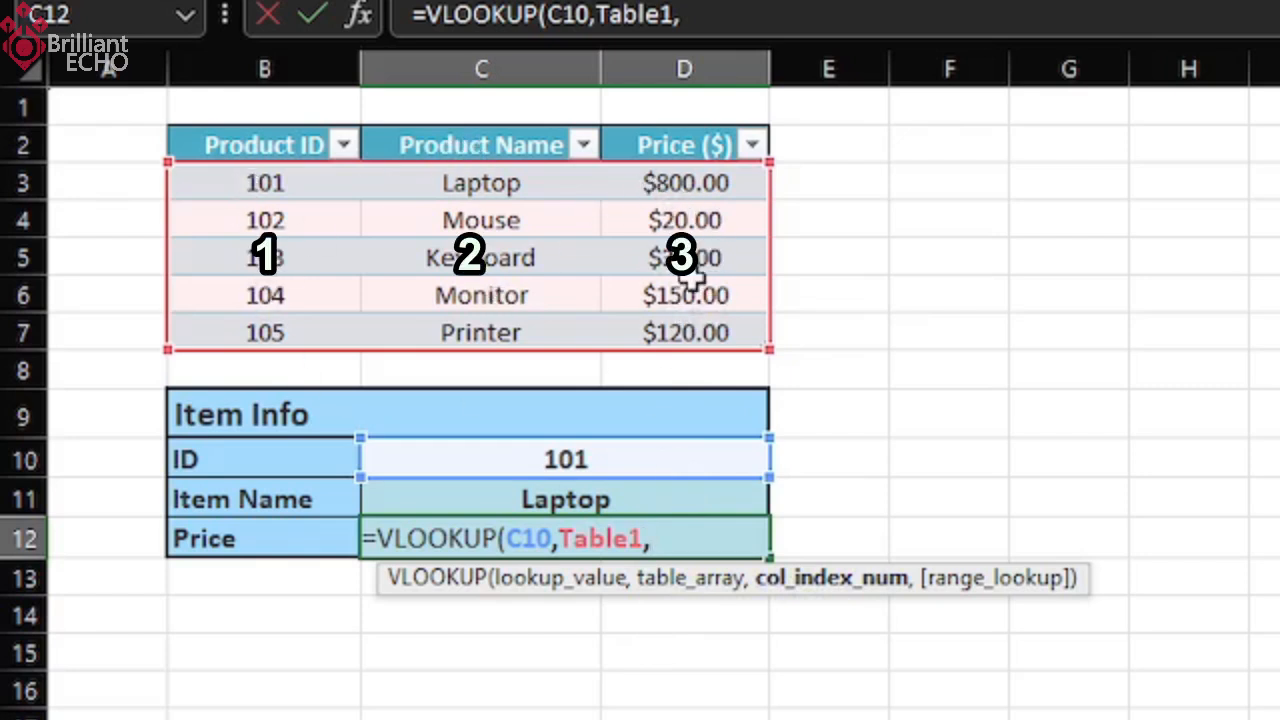
type("3,")
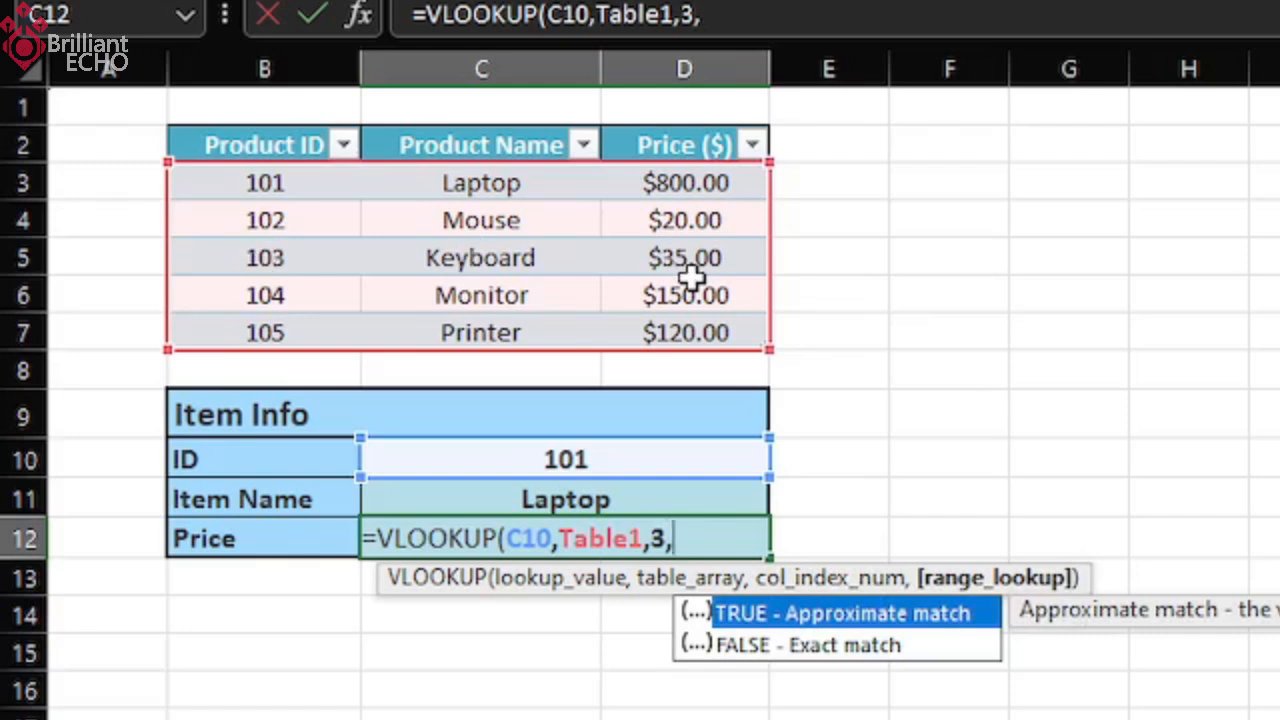
key("Down")
key("Tab")
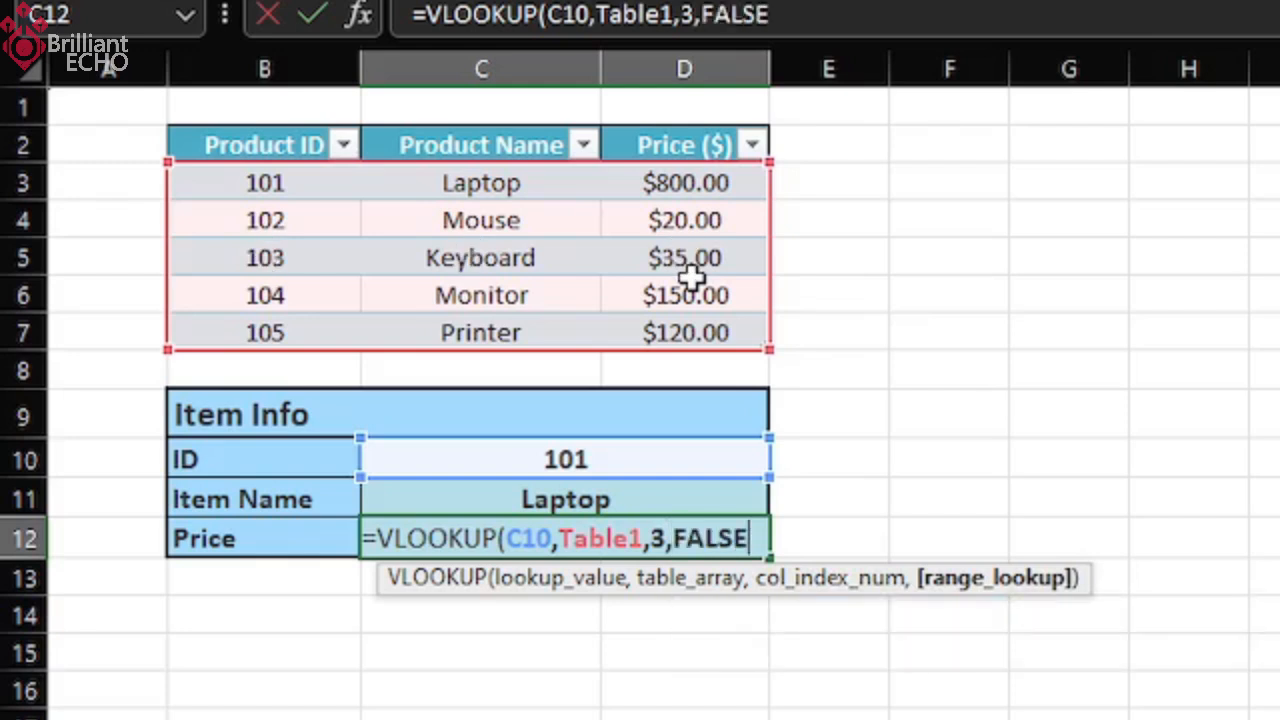
type(")")
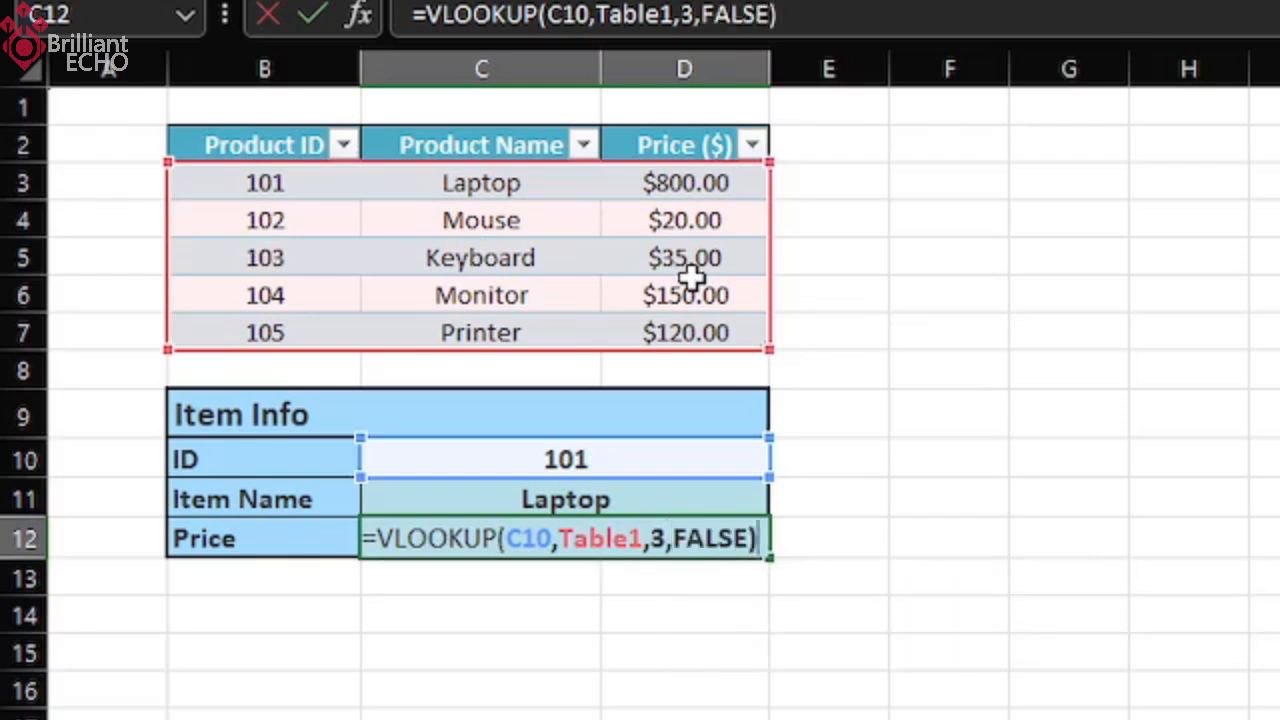
key("Return")
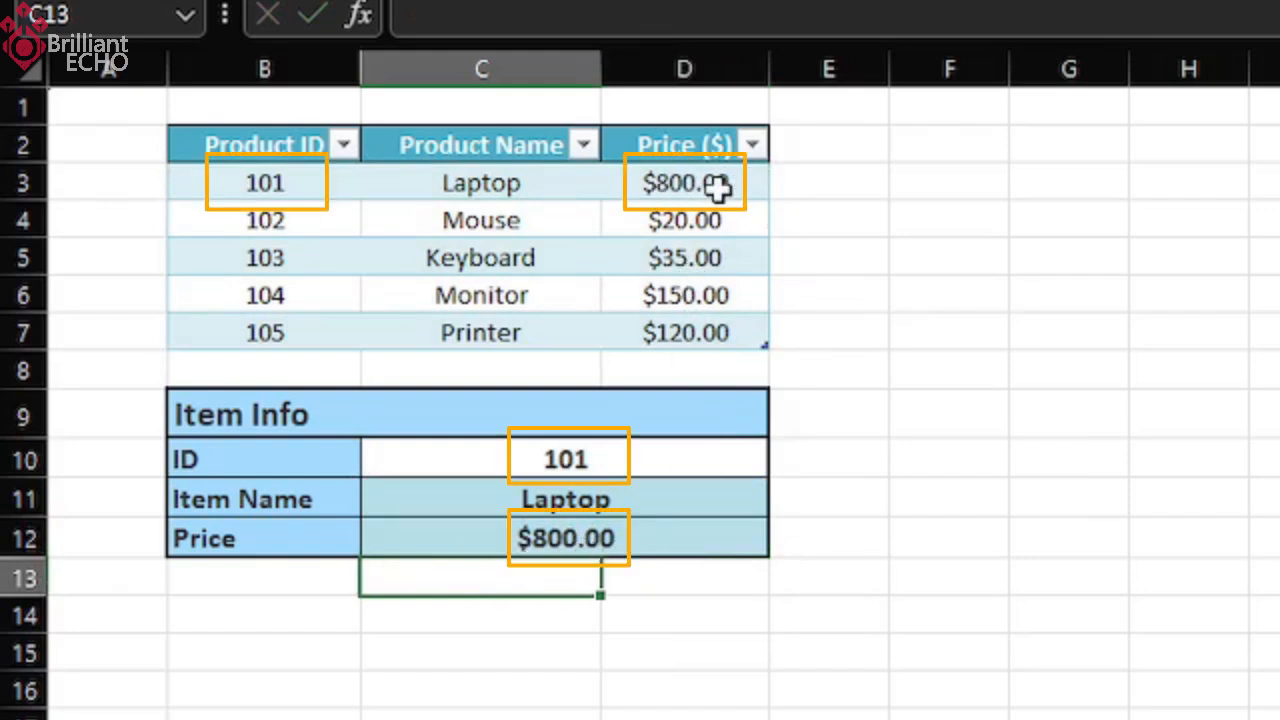
Test both lookups by entering product ID 103 in the ID cell C10, followed by another product ID.
left_click(679, 474)
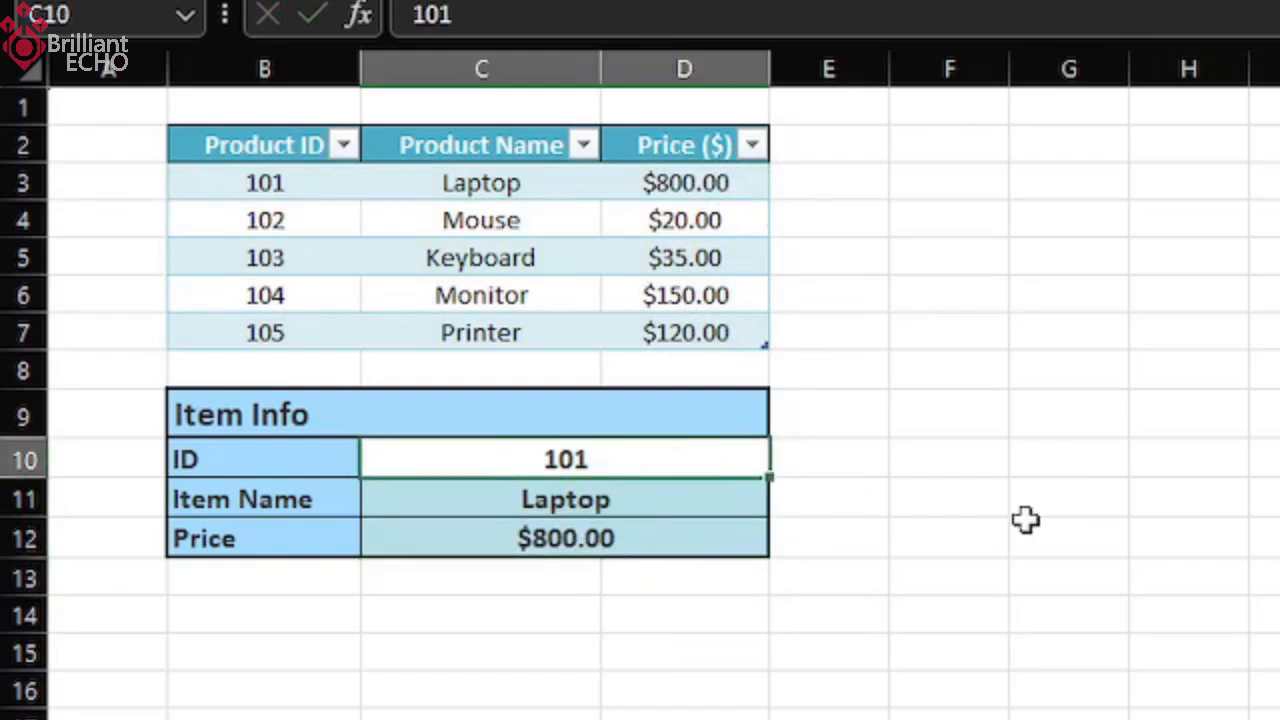
type("103")
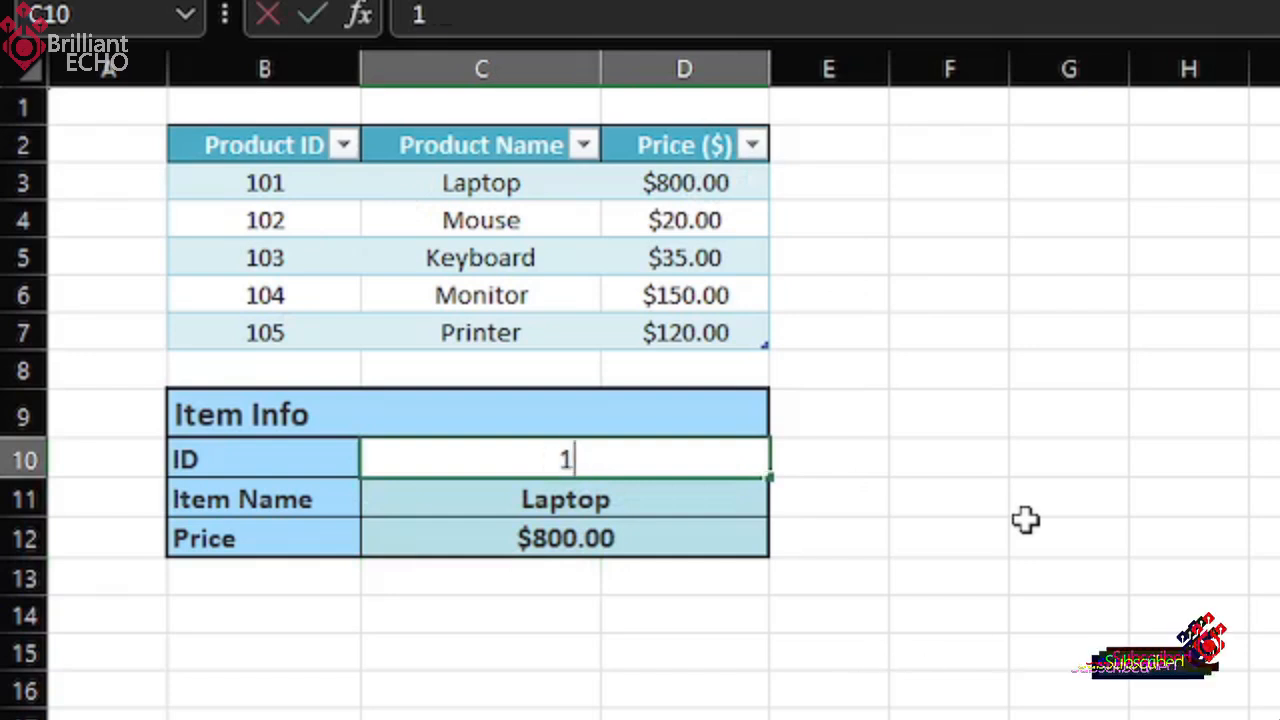
key("Return")
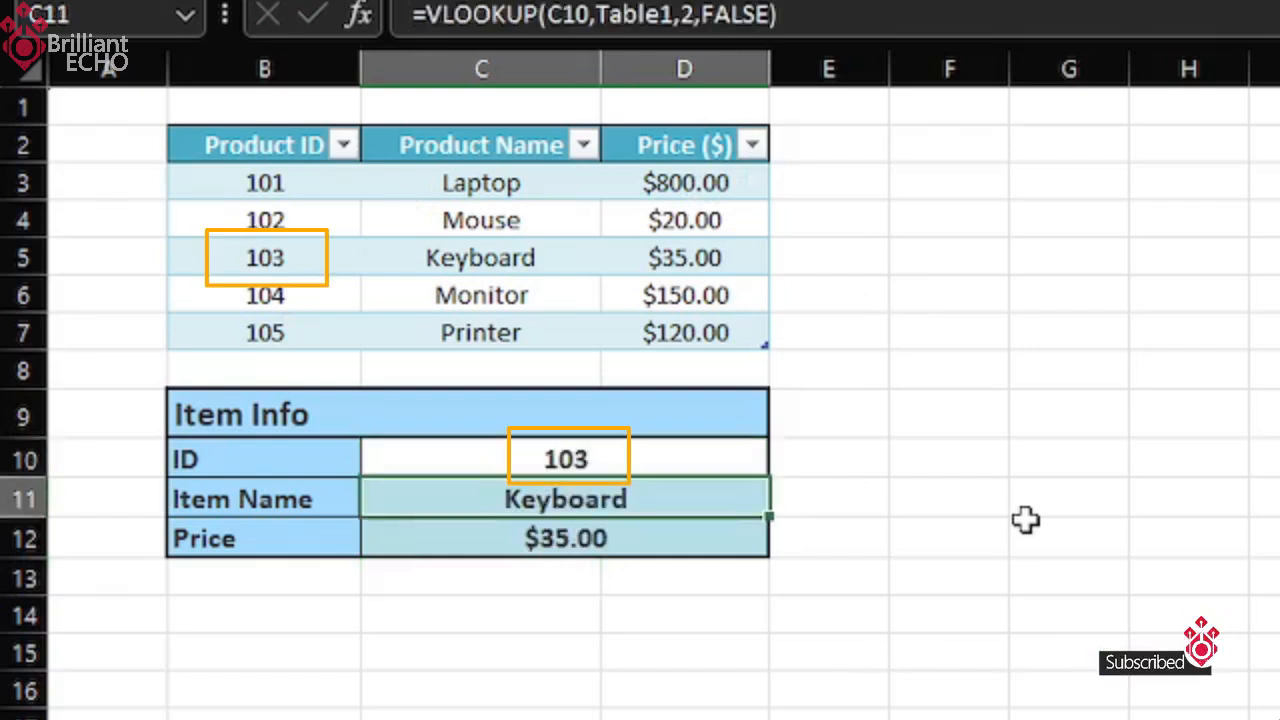
key("Up")
type("10")
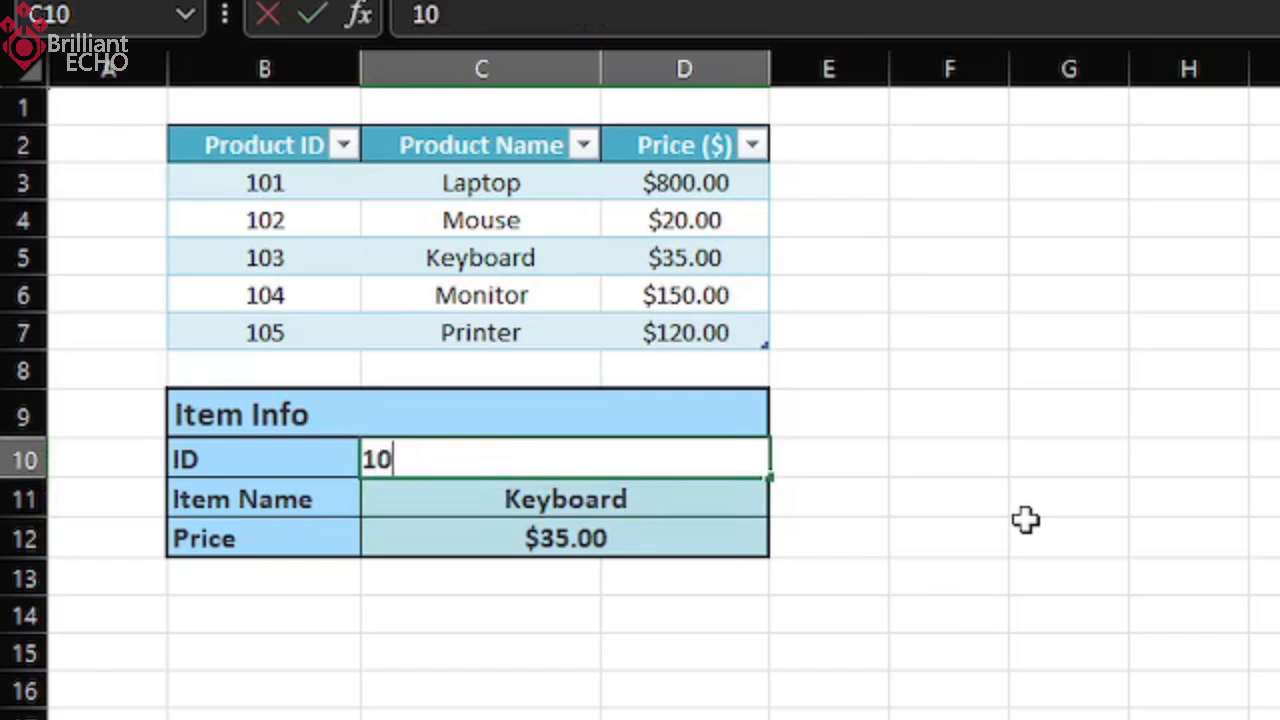
key("Return")
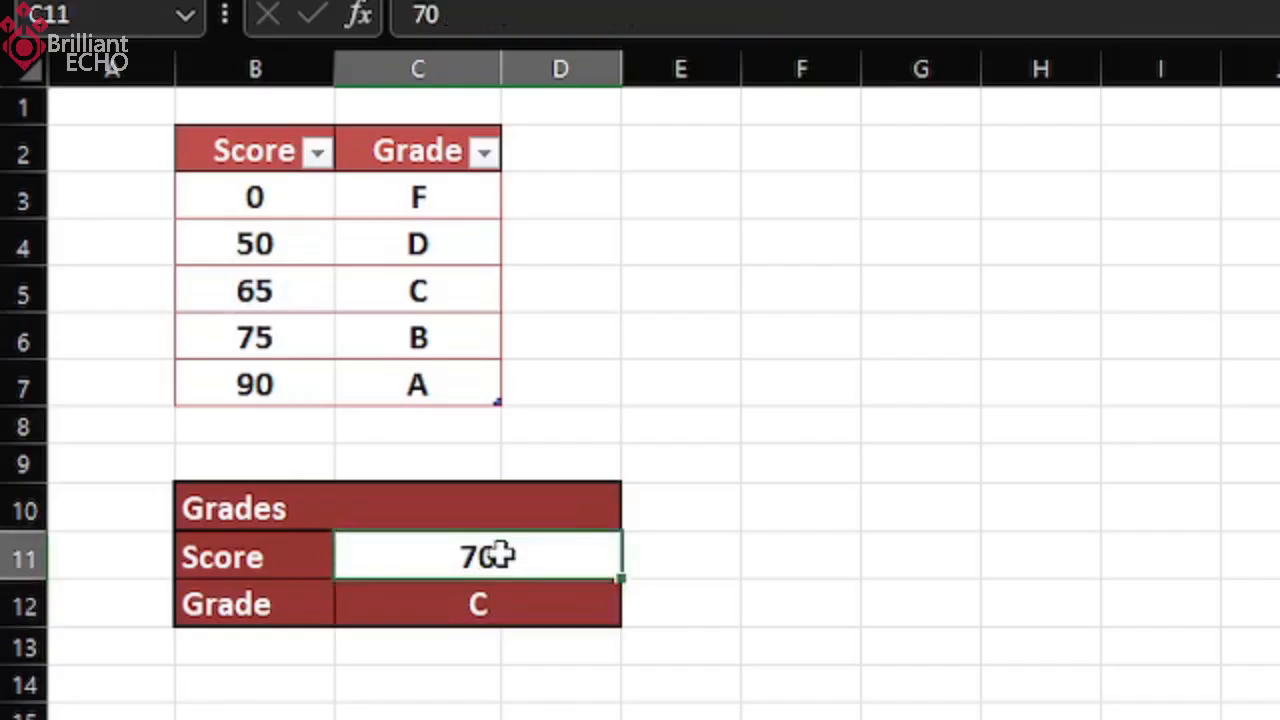
Test the existing grade lookup by entering scores of 80 and 45 in the Score cell C11.
type("80")
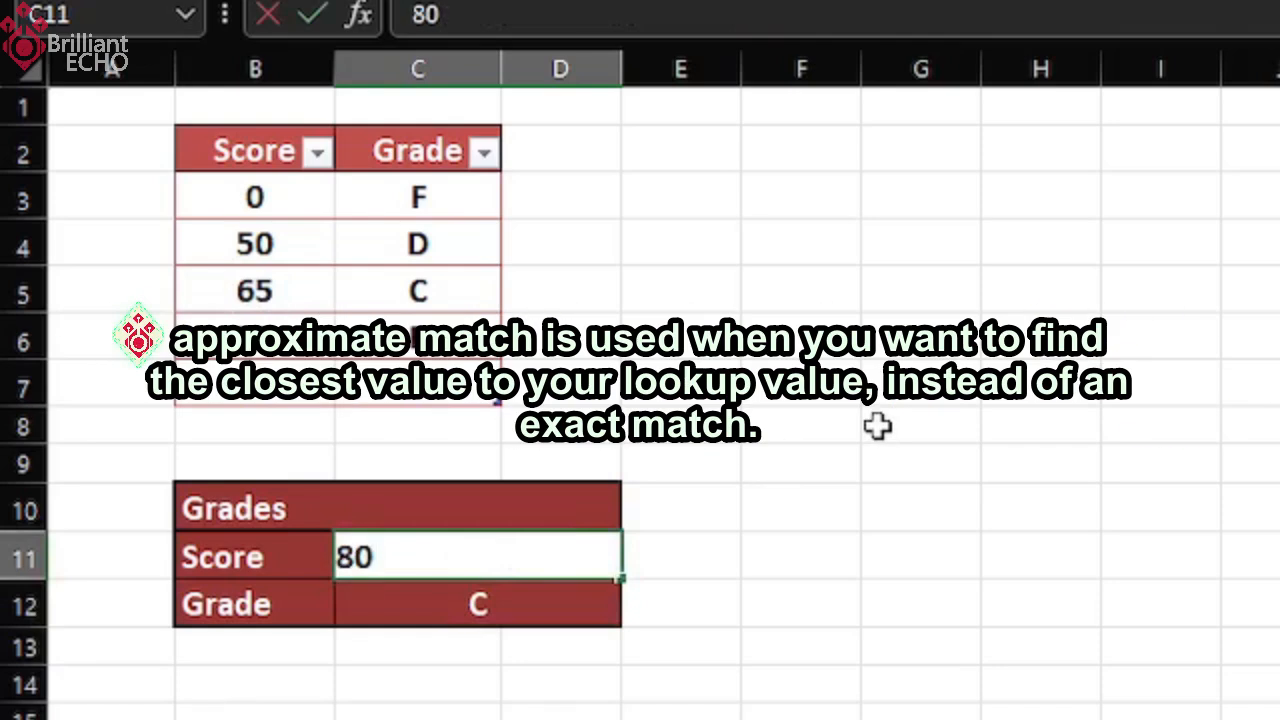
key("Return")
key("Up")
type("45")
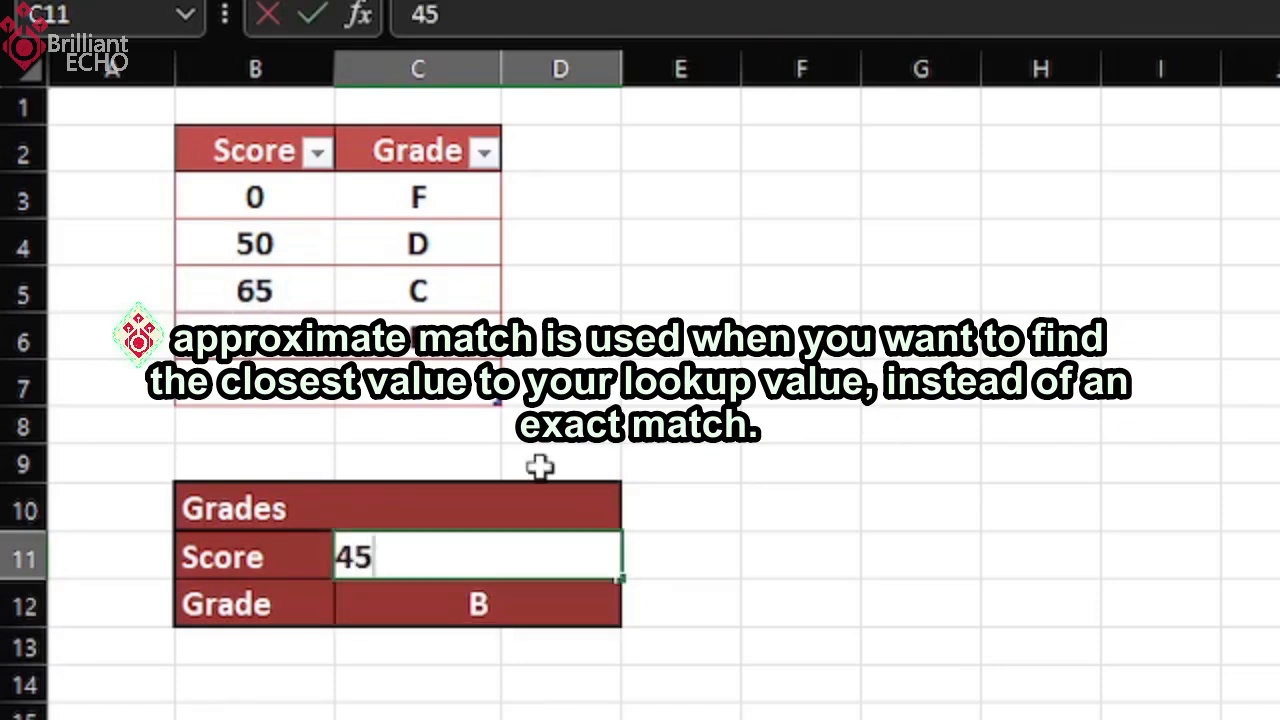
key("Return")
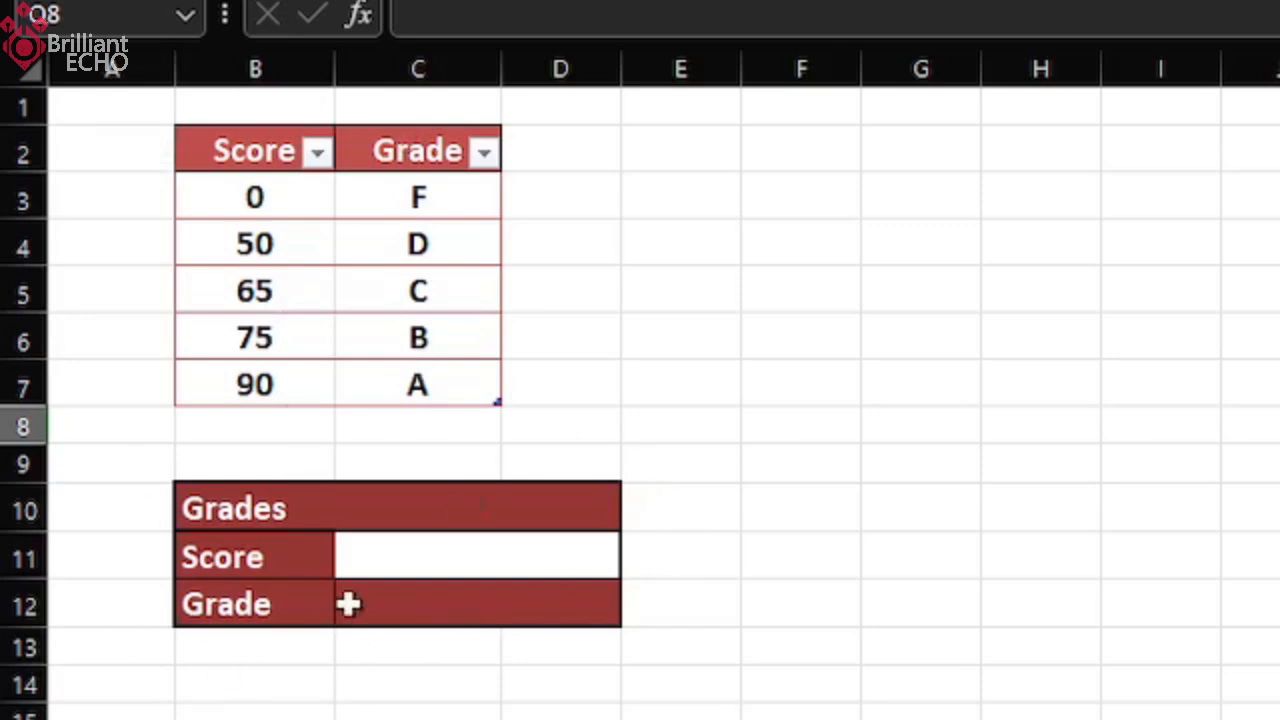
Begin a VLOOKUP formula in the Grade cell C12 with the Score cell C11 as the lookup value.
left_click(482, 613)
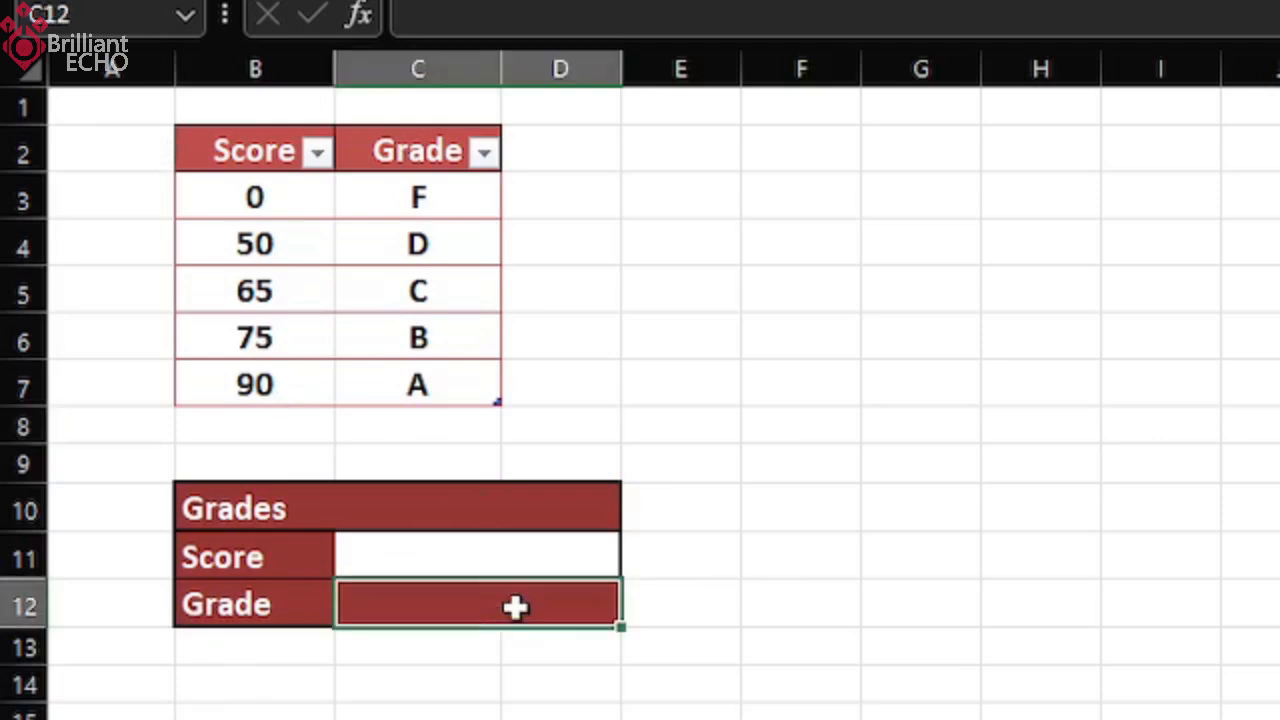
type("=vloo")
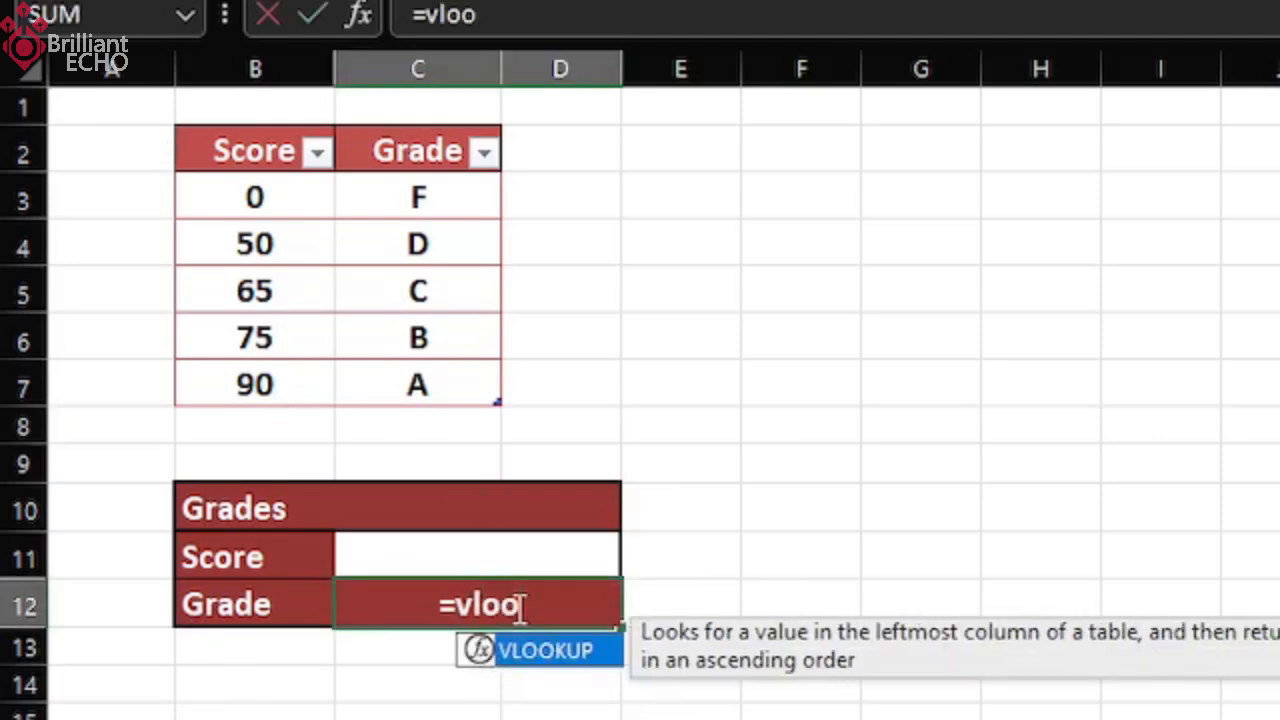
key("Tab")
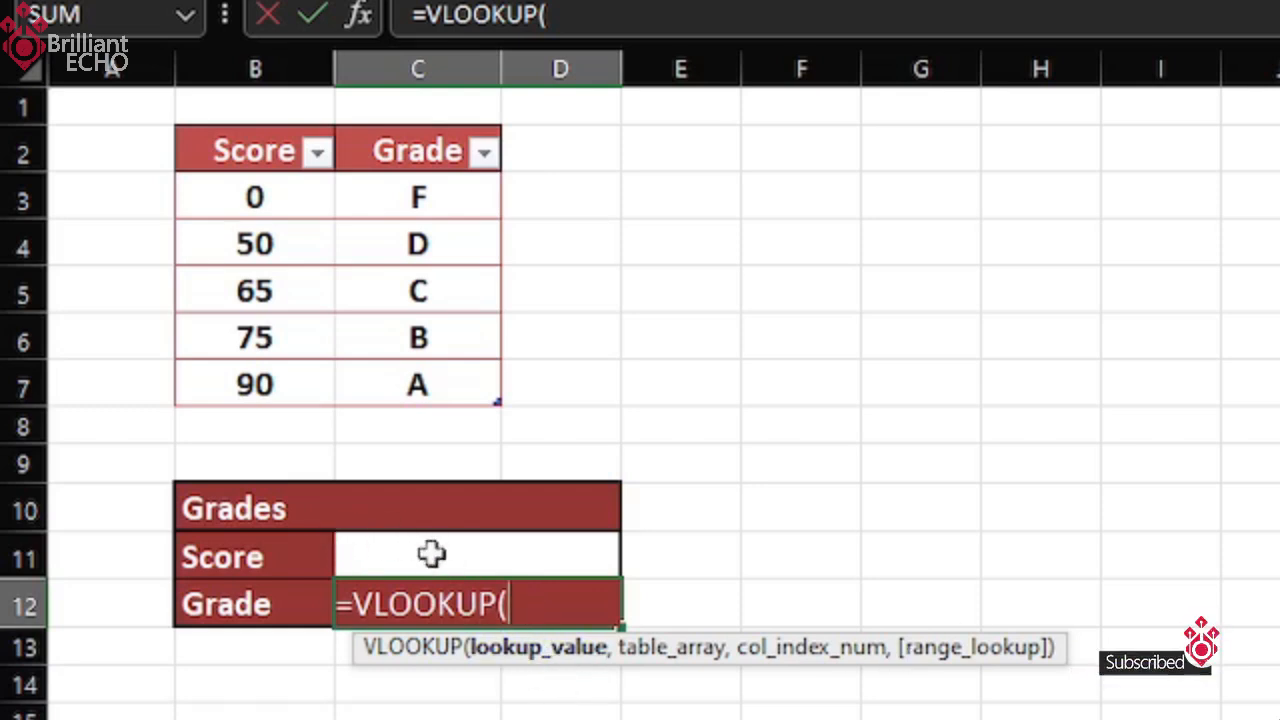
left_click(472, 550)
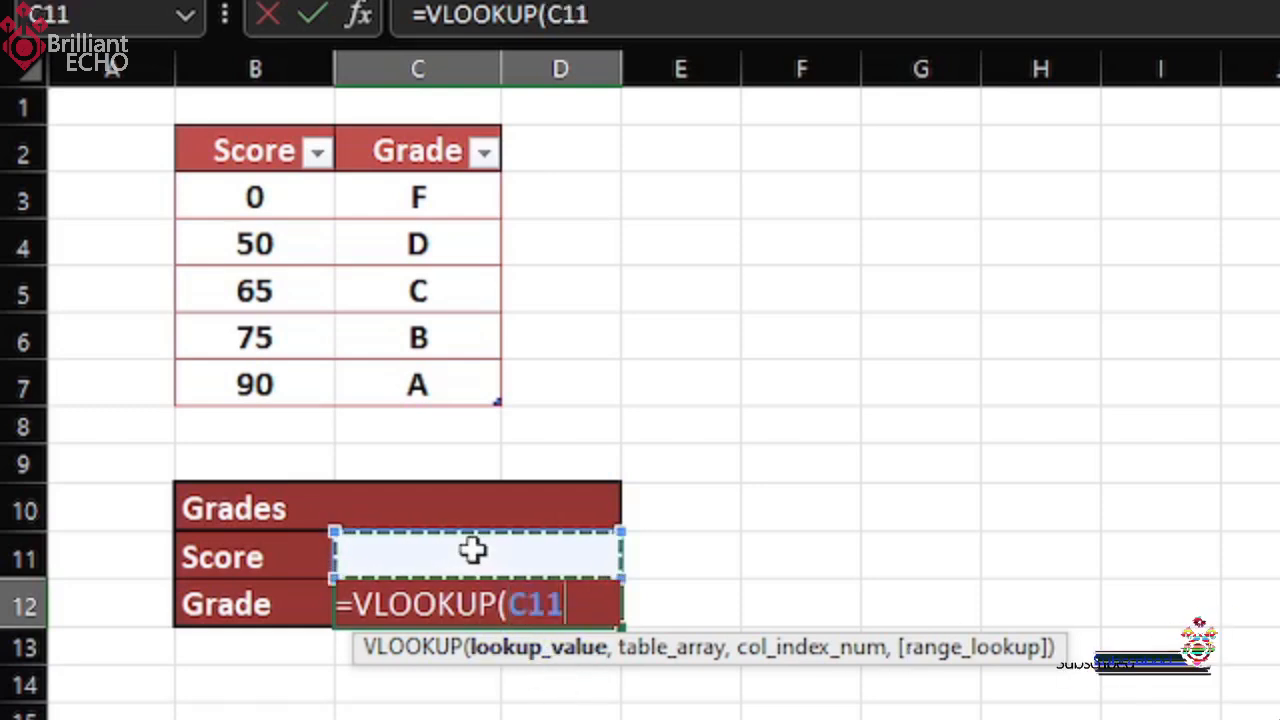
type(",")
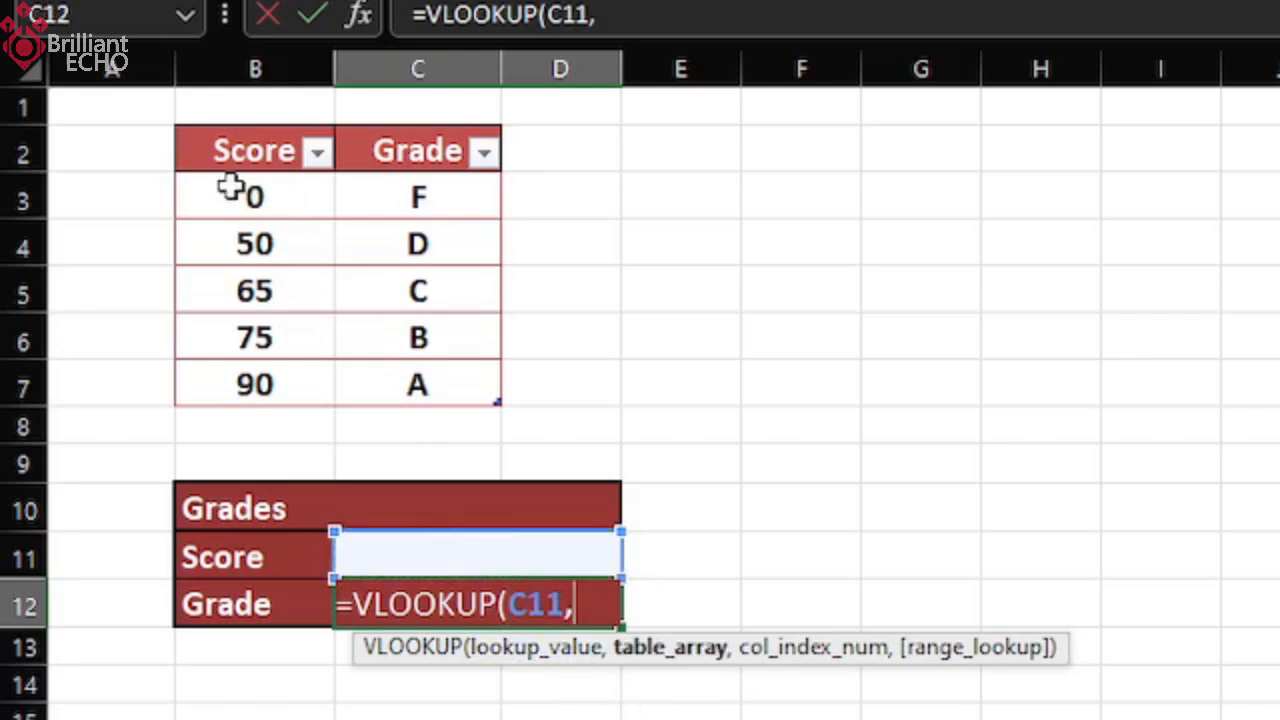
Complete the Grade formula with Table1 as the table array, column index 2 and TRUE for an approximate match.
left_click_drag(221, 187, 470, 388)
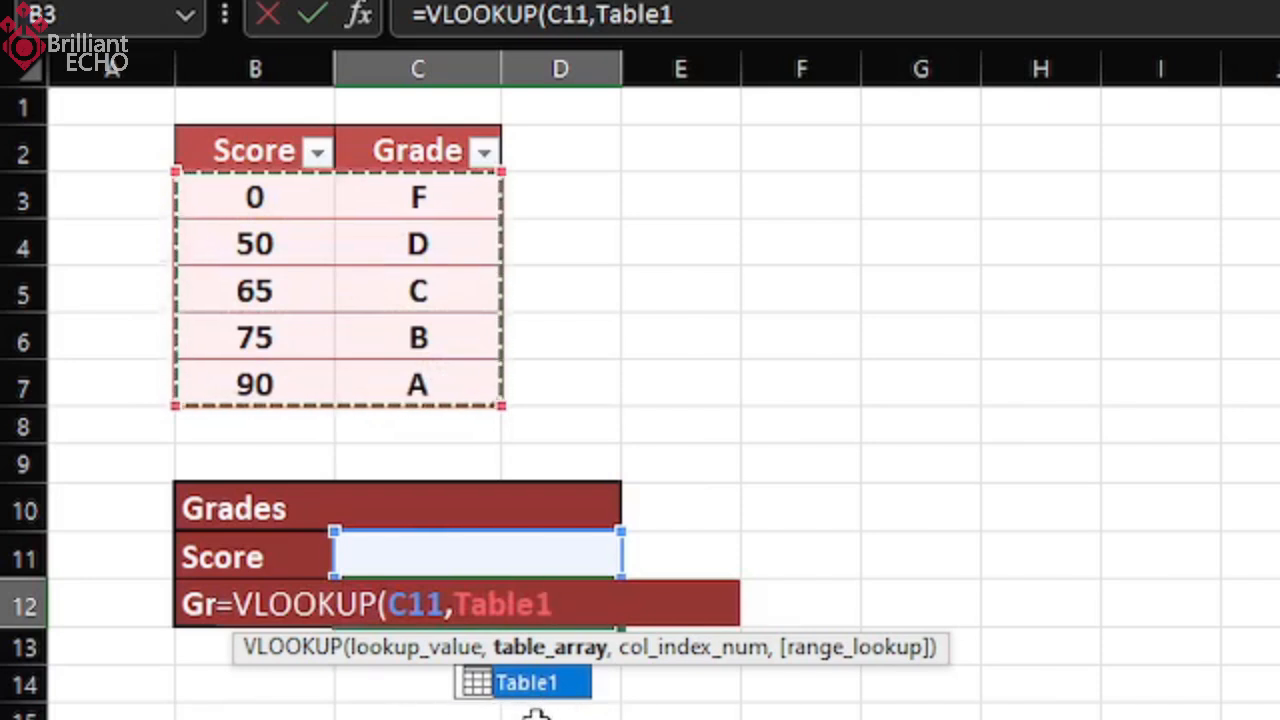
key("Tab")
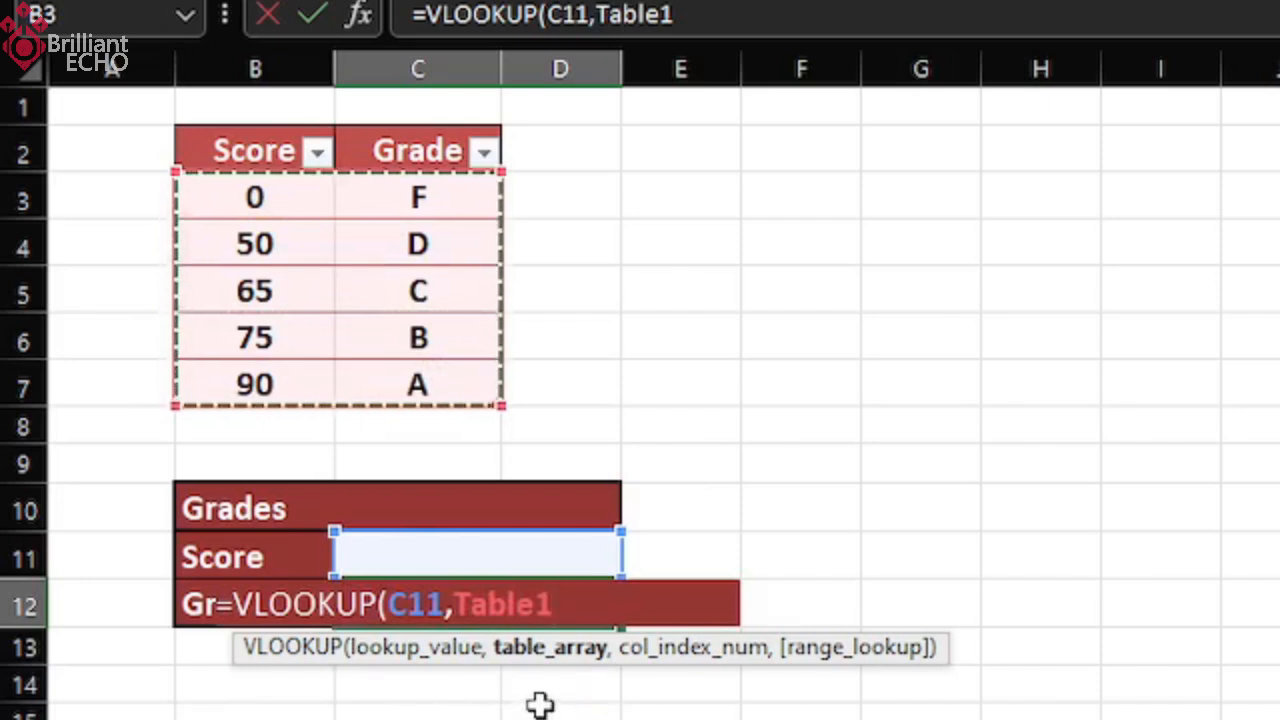
type(",2")
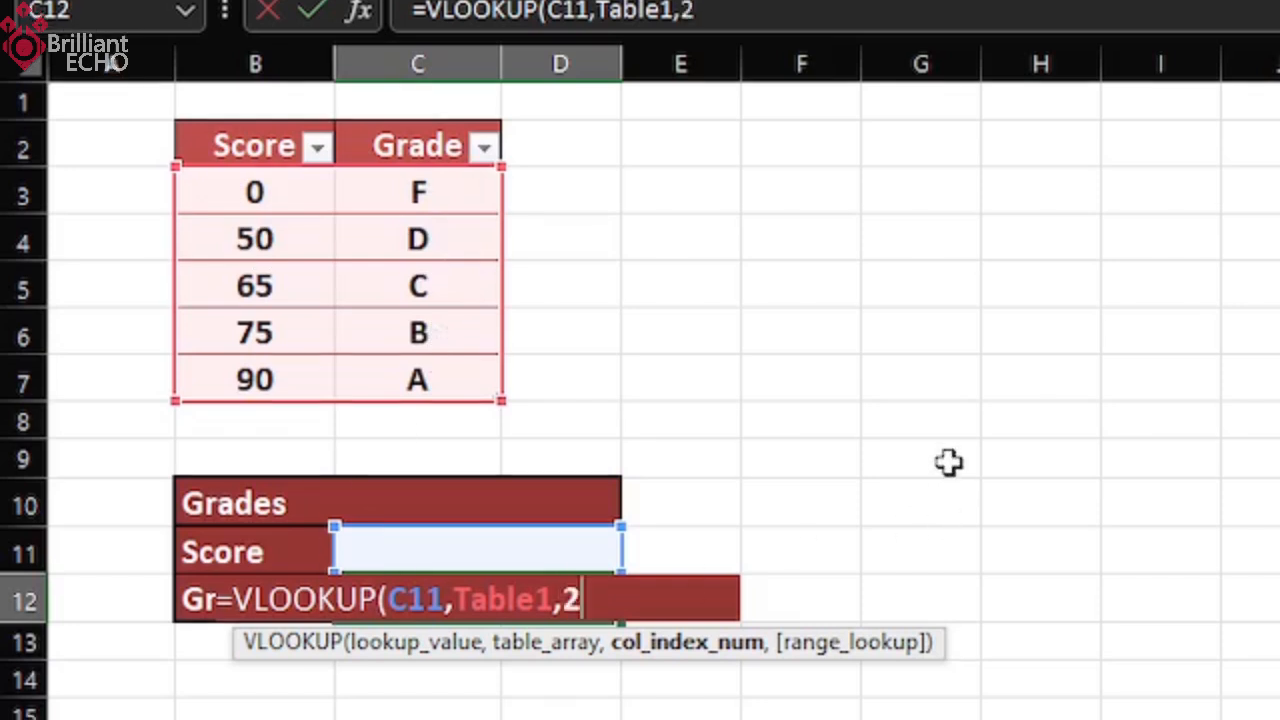
type(",")
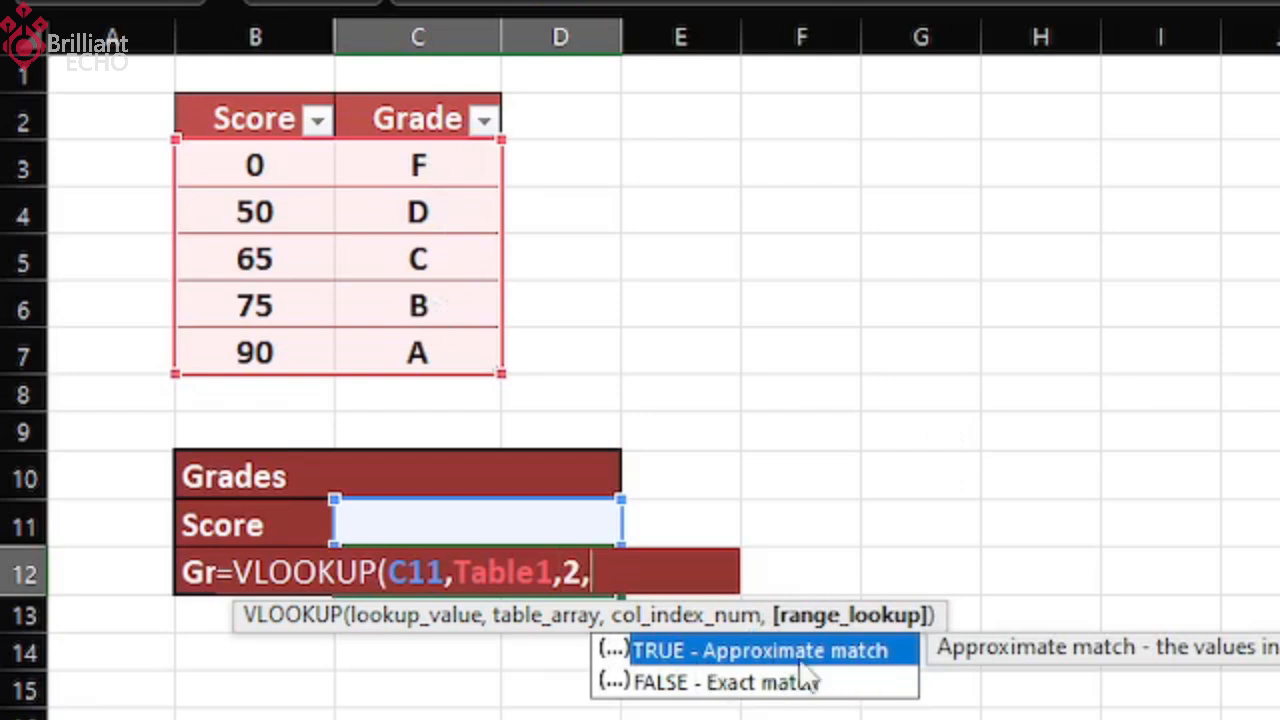
key("Tab")
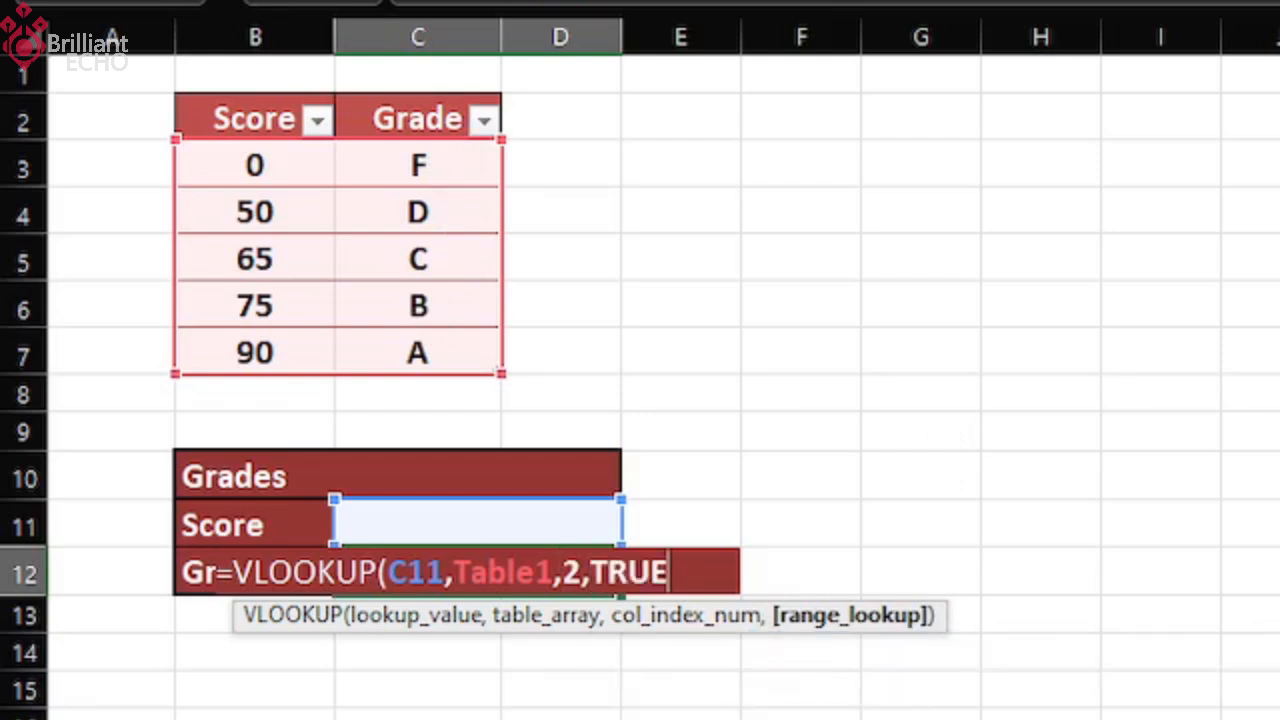
type(")")
key("Return")
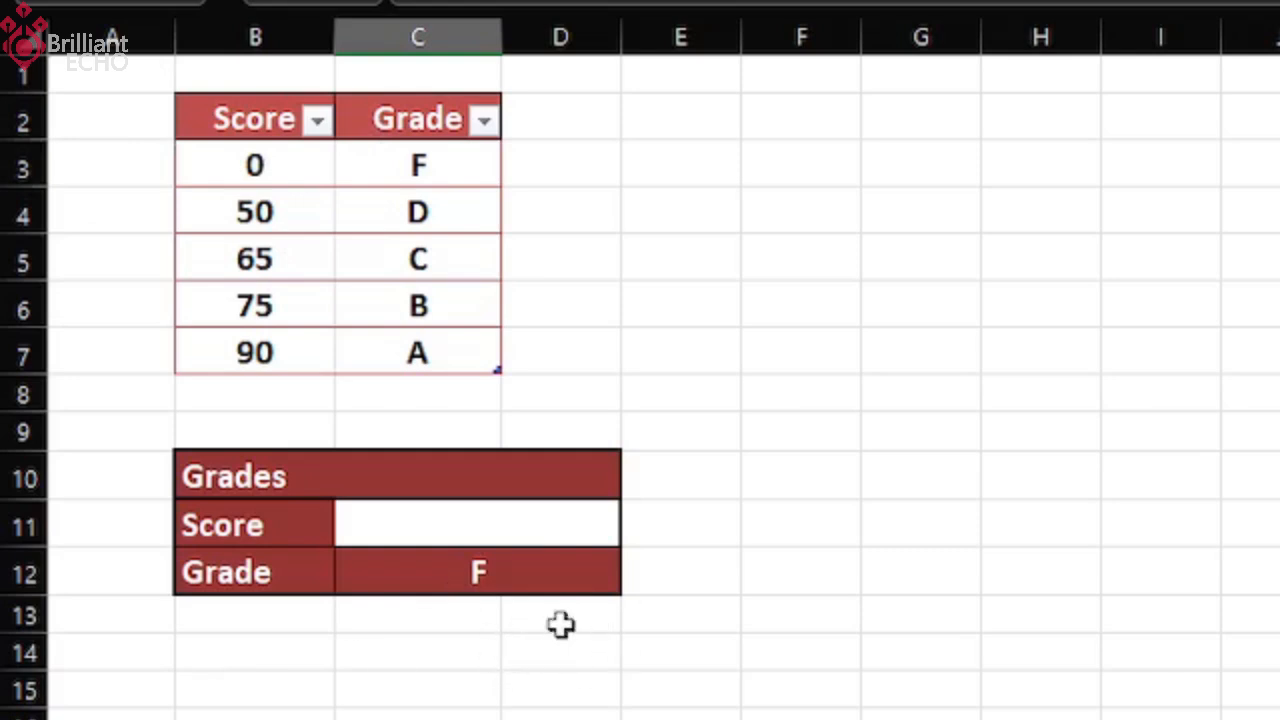
Test the Grade formula by entering a score of 70 in the Score cell C11, followed by 80.
left_click(492, 515)
type("70")
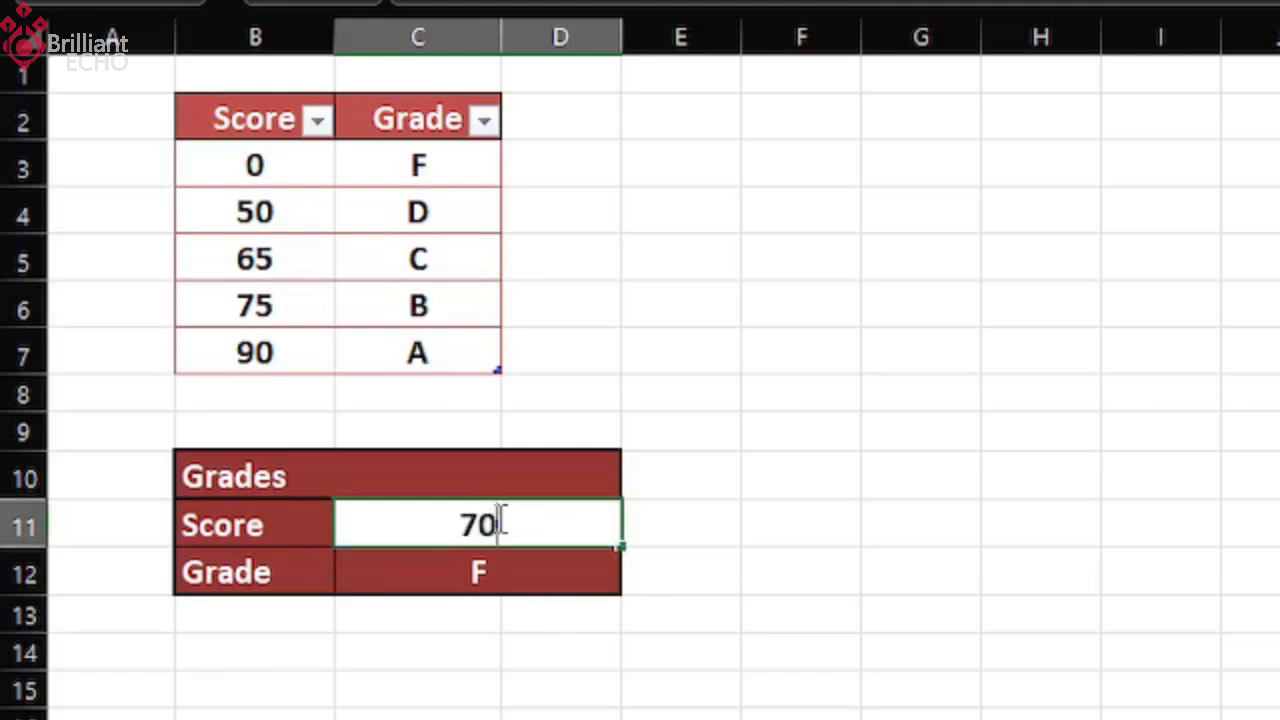
key("Return")
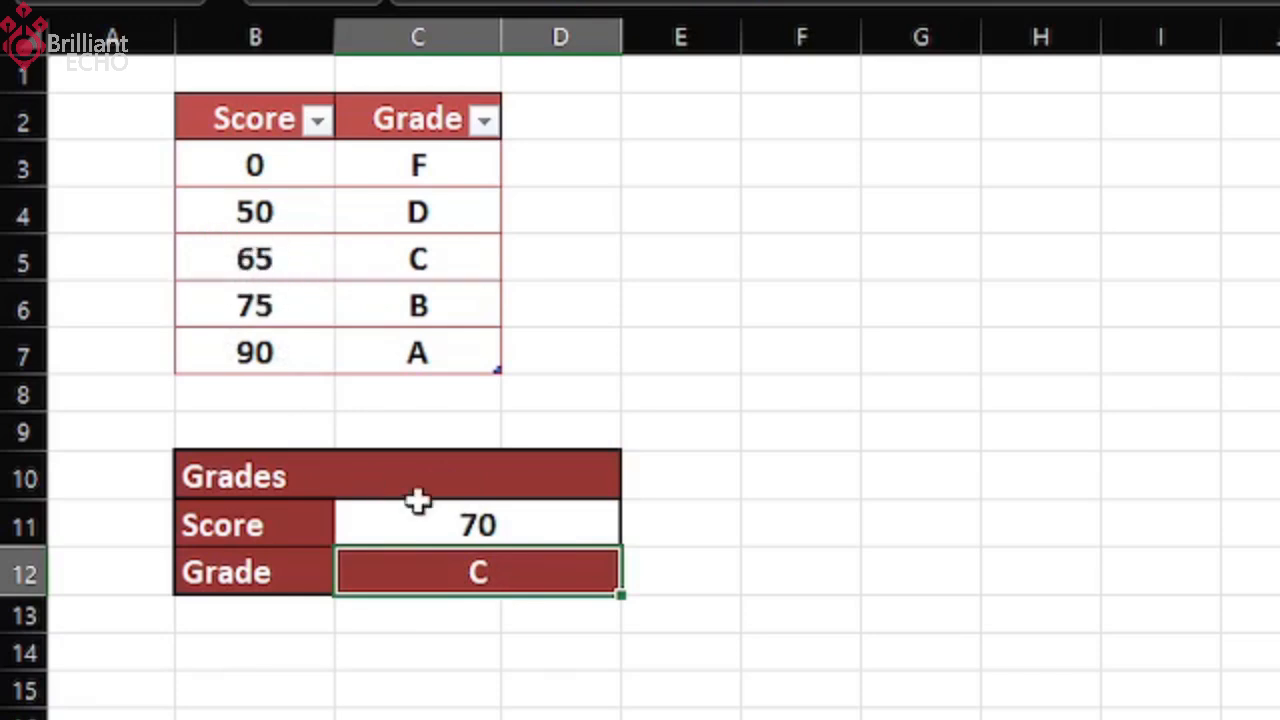
left_click(499, 523)
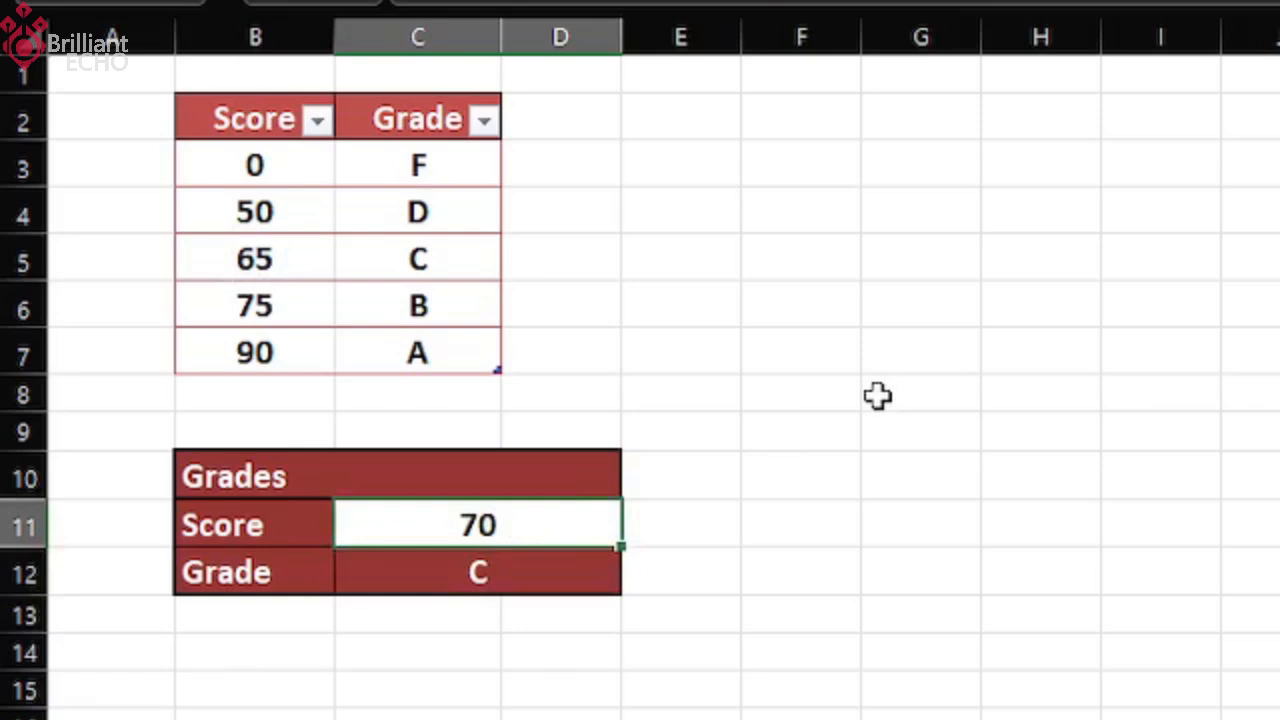
type("80")
key("Return")
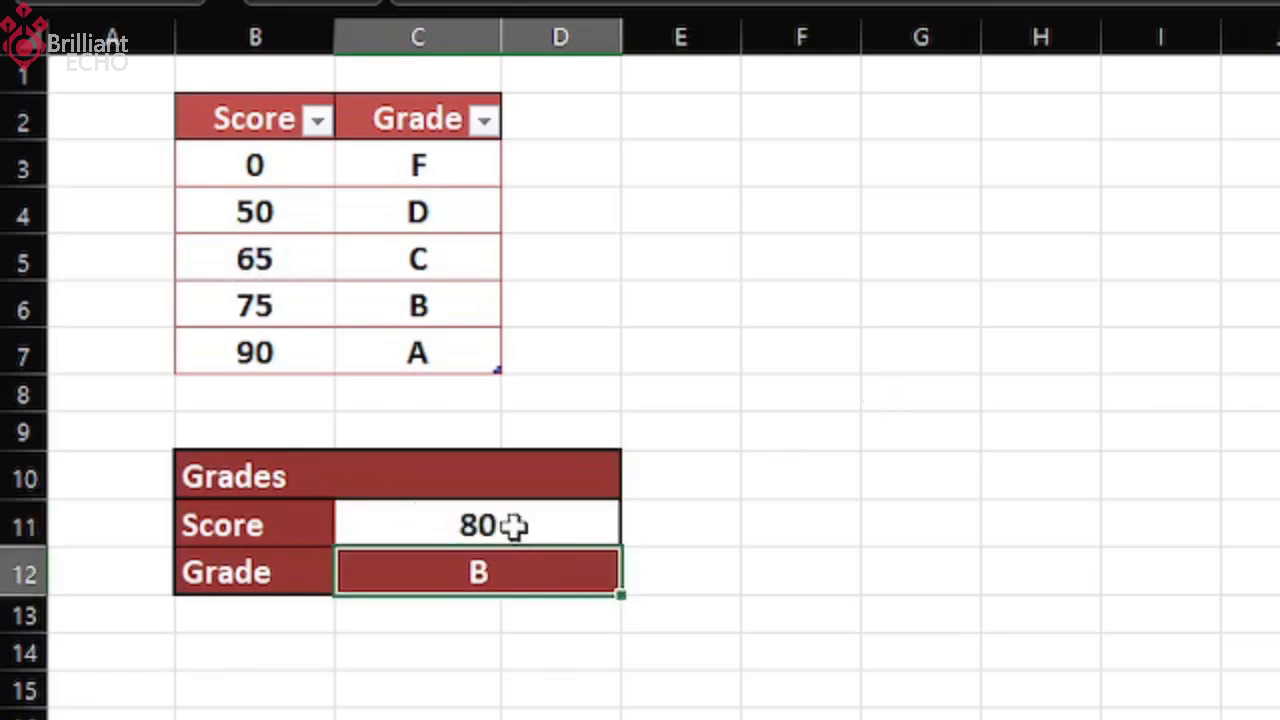